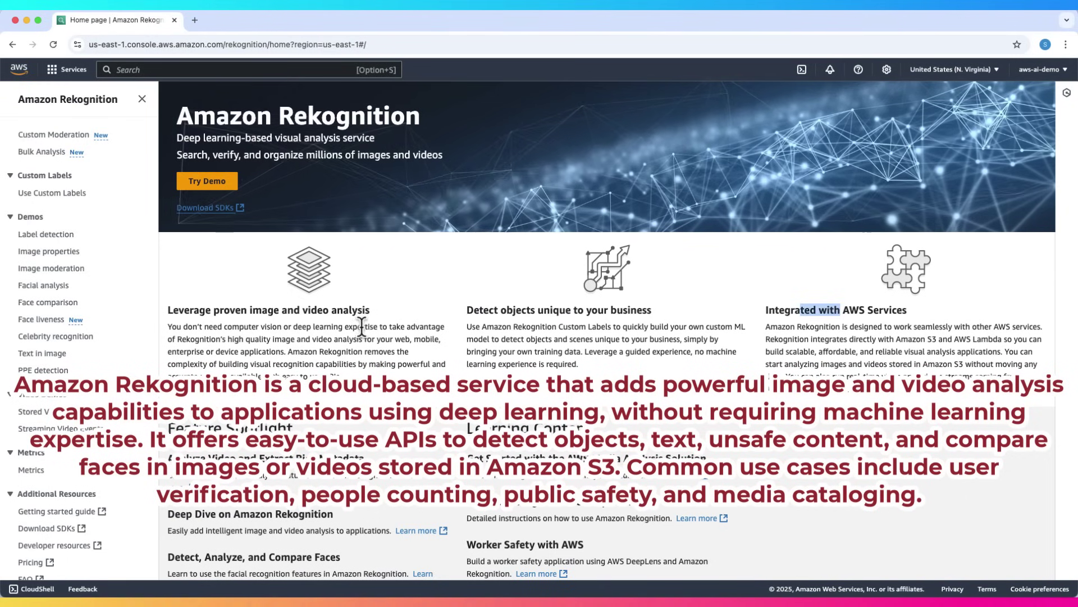
- Highlight the banner's service description lines, then clear the highlight
{"action": "left_click_drag", "start_coordinate": [176, 135], "coordinate": [438, 148]}
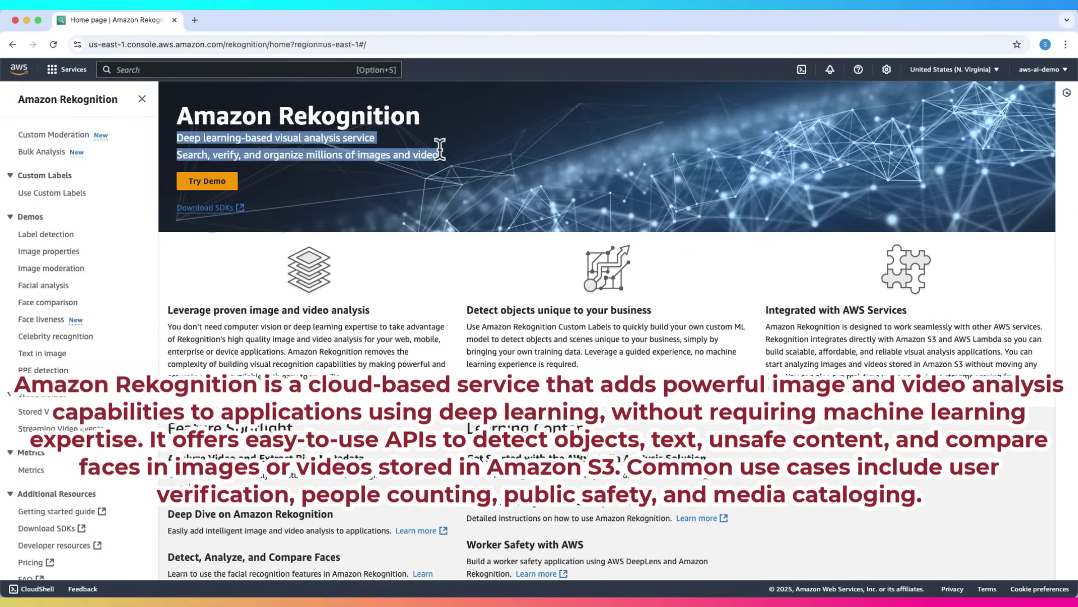
{"action": "left_click", "coordinate": [382, 284]}
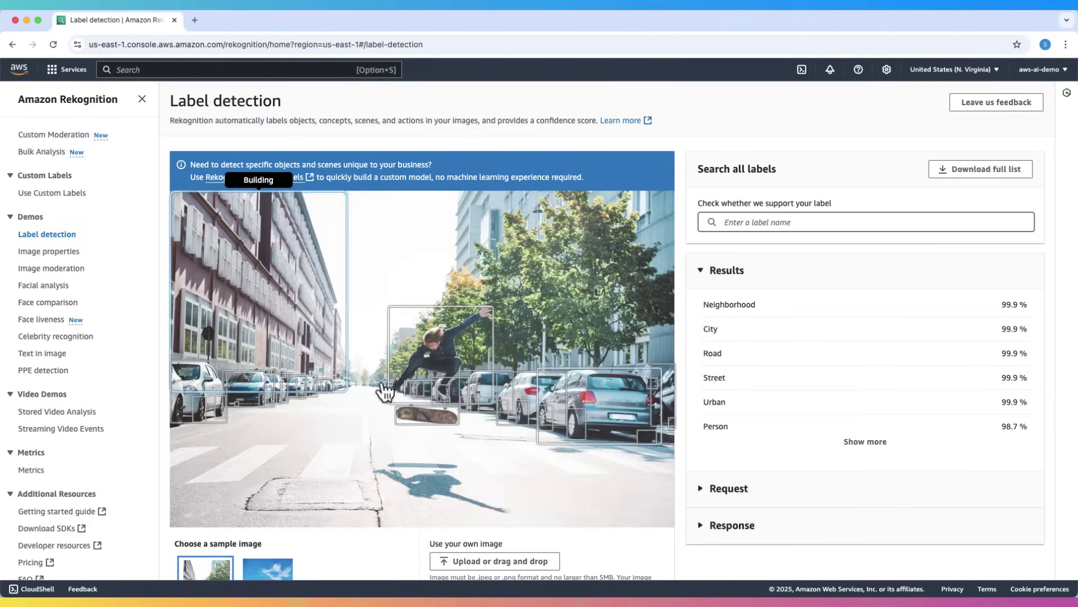
{"action": "scroll", "coordinate": [474, 448], "scroll_direction": "down", "scroll_amount": 3}
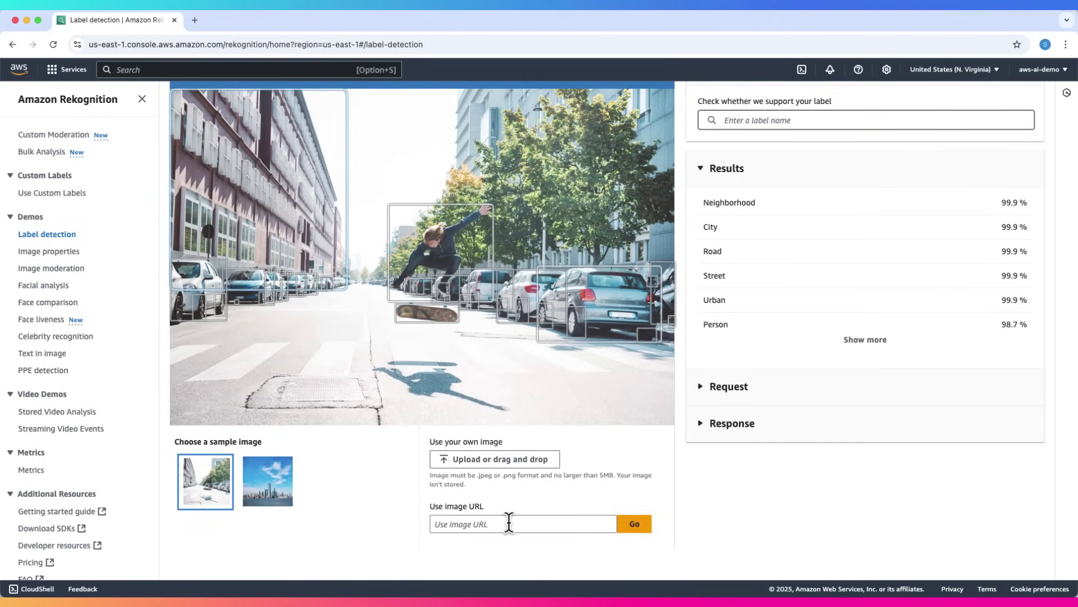
{"action": "scroll", "coordinate": [506, 522], "scroll_direction": "up", "scroll_amount": 3}
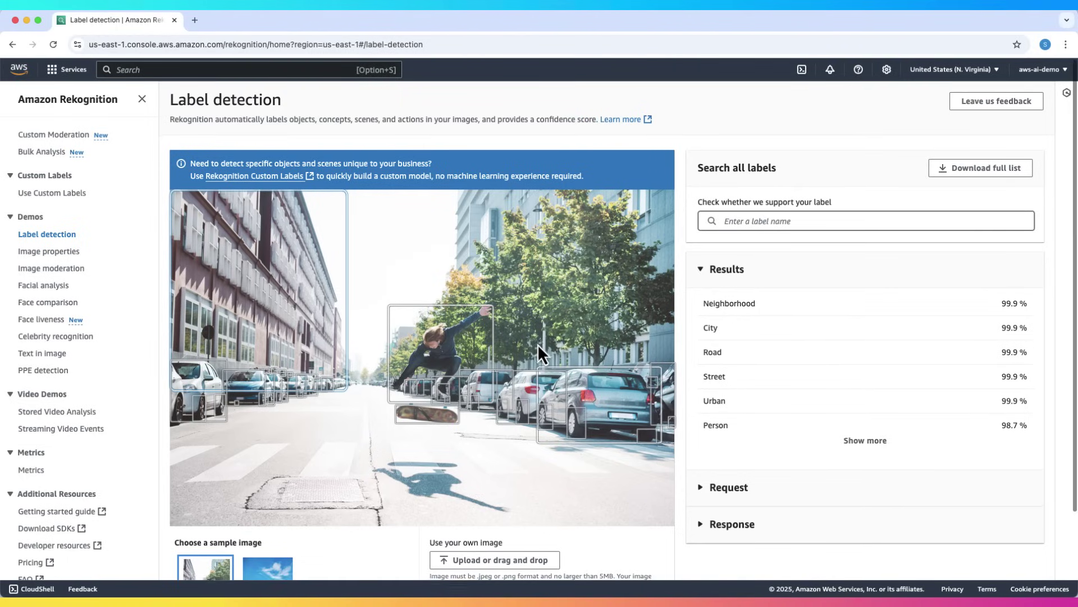
{"action": "scroll", "coordinate": [506, 380], "scroll_direction": "down", "scroll_amount": 1}
- Analyze the city skyline sample to get labels like Architecture and Cityscape
{"action": "left_click", "coordinate": [285, 560]}
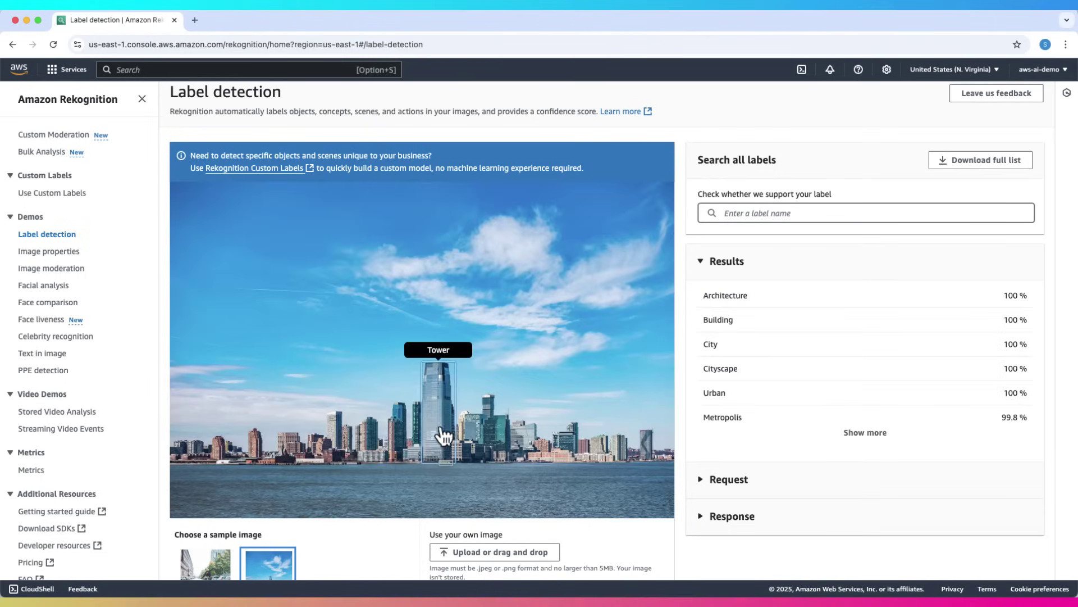
{"action": "scroll", "coordinate": [506, 467], "scroll_direction": "down", "scroll_amount": 2}
{"action": "scroll", "coordinate": [509, 470], "scroll_direction": "down", "scroll_amount": 3}
{"action": "scroll", "coordinate": [337, 337], "scroll_direction": "up", "scroll_amount": 5}
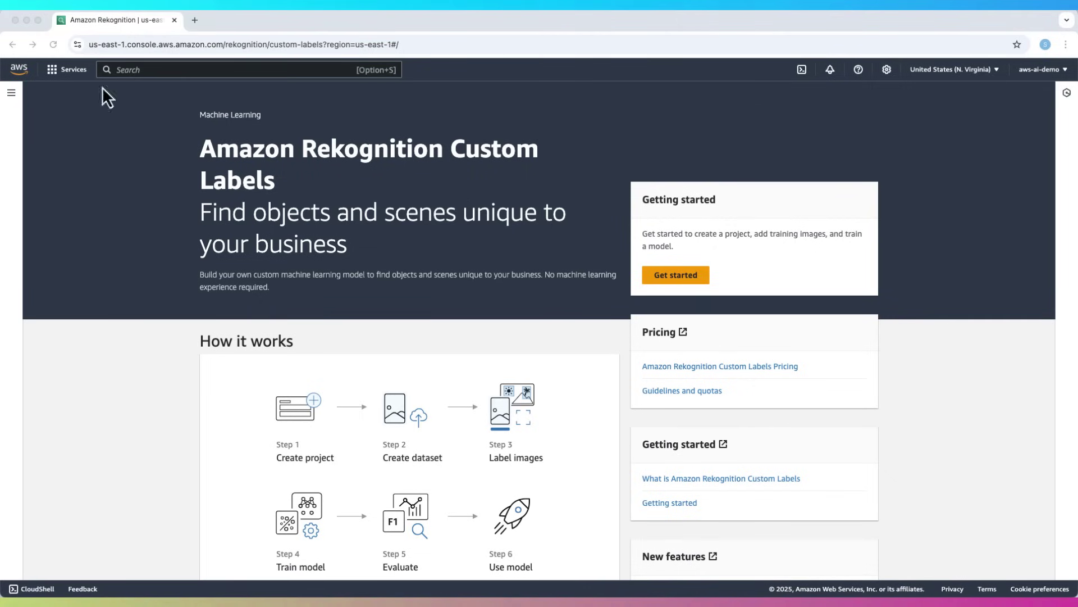
- Go back from the Custom Labels page to the Rekognition demos
{"action": "left_click", "coordinate": [12, 44]}
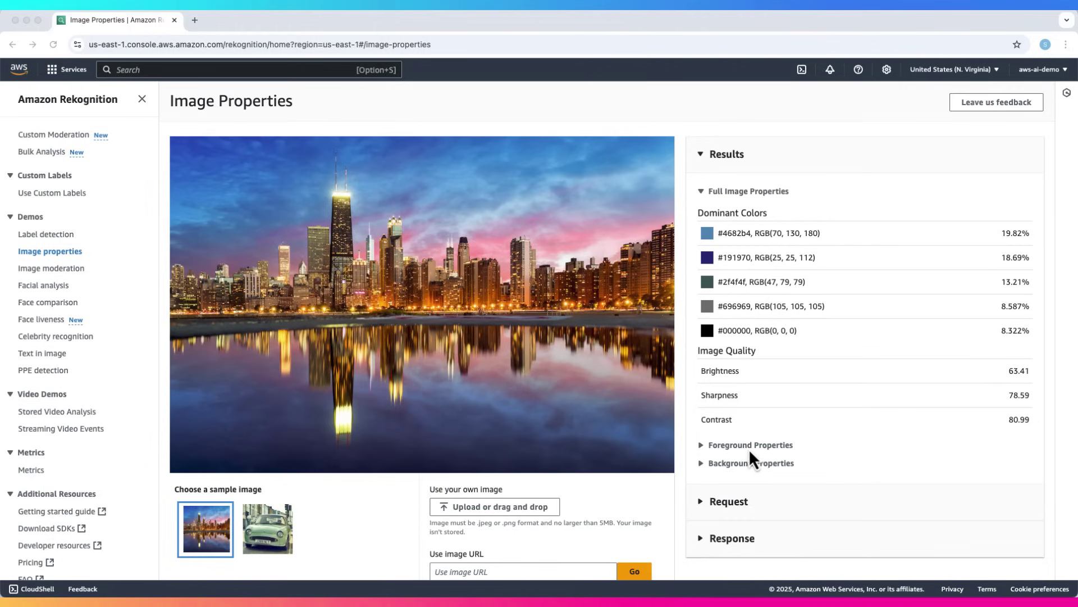
- Expand the skyline's background and foreground colour properties, then open image moderation
{"action": "left_click", "coordinate": [706, 464]}
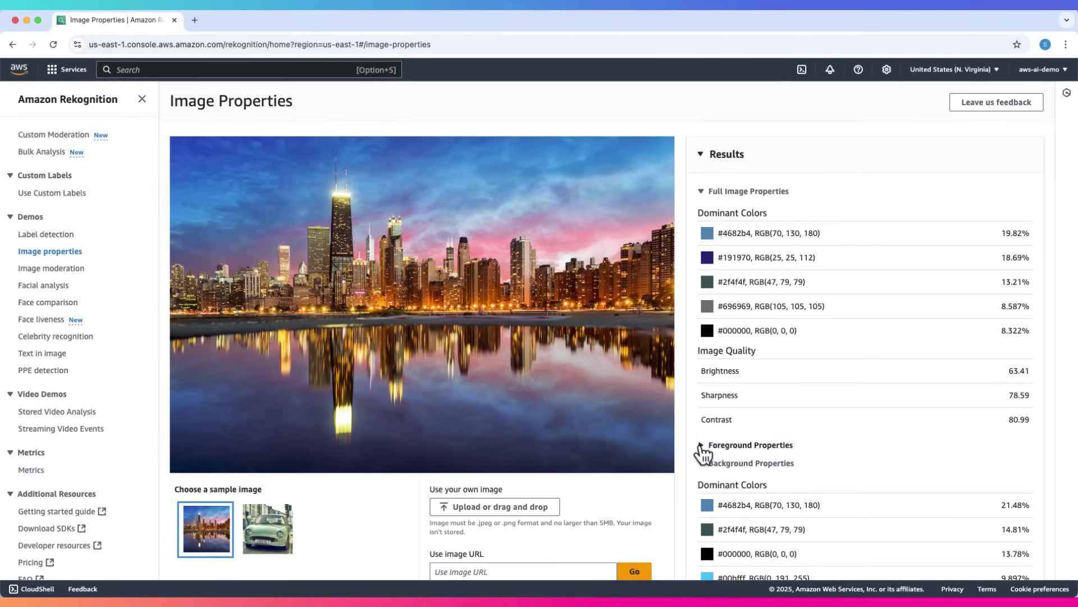
{"action": "left_click", "coordinate": [703, 447]}
{"action": "scroll", "coordinate": [543, 396], "scroll_direction": "down", "scroll_amount": 5}
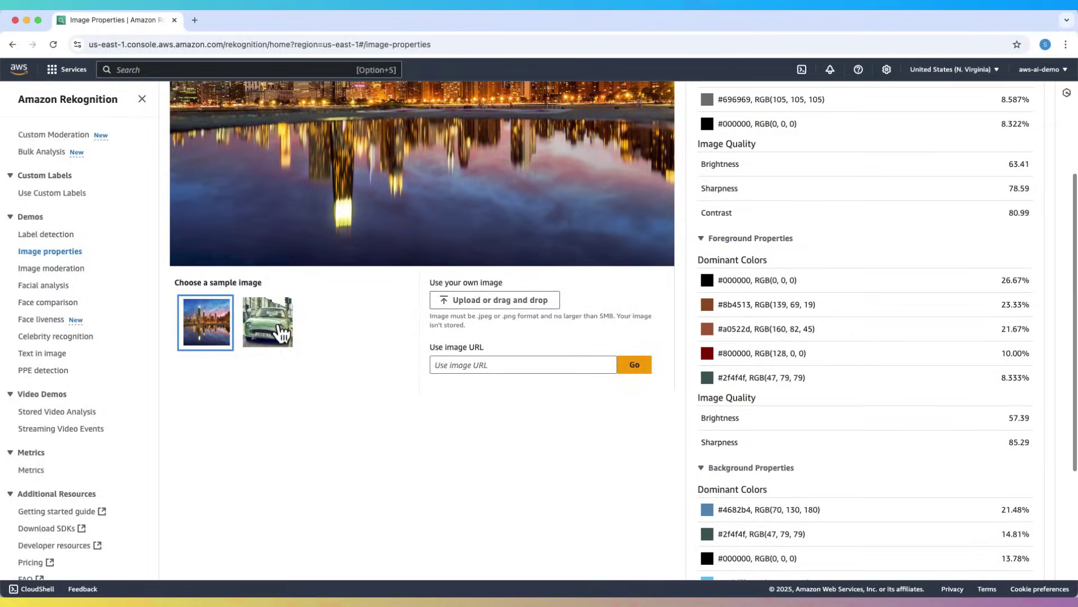
{"action": "scroll", "coordinate": [180, 336], "scroll_direction": "up", "scroll_amount": 2}
{"action": "left_click", "coordinate": [40, 270]}
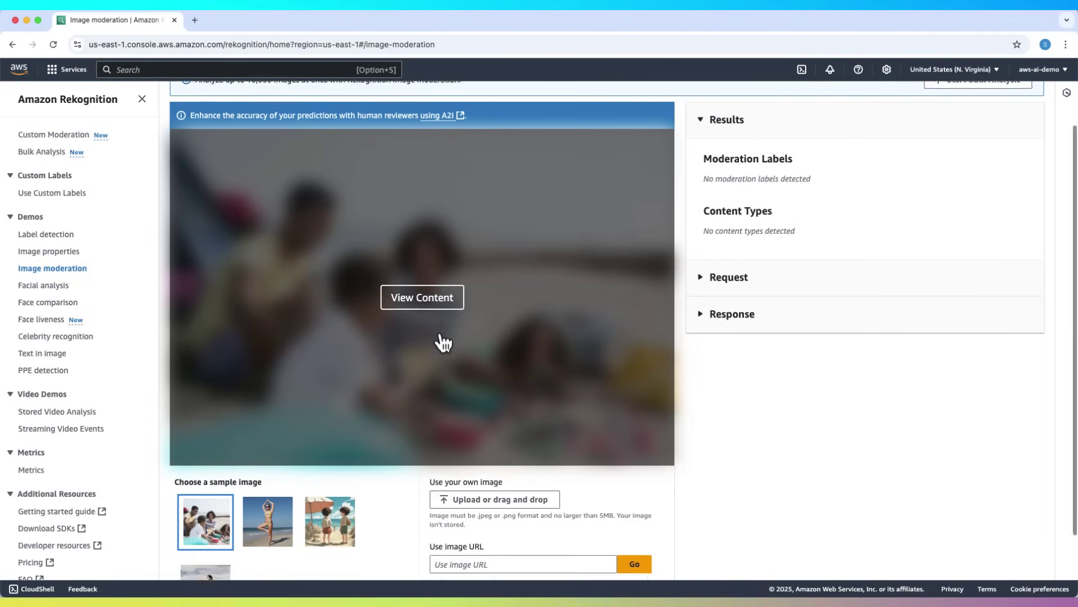
{"action": "scroll", "coordinate": [442, 343], "scroll_direction": "down", "scroll_amount": 2}
- Run moderation on the cartoon children and surfer samples, and unblur the surfer image
{"action": "left_click", "coordinate": [312, 461]}
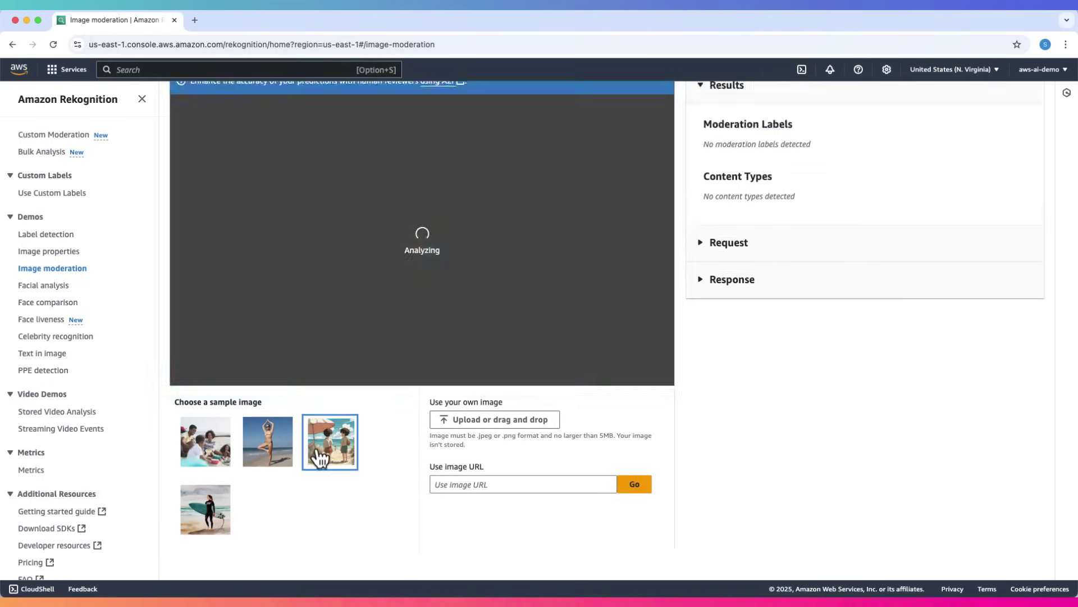
{"action": "left_click", "coordinate": [216, 526]}
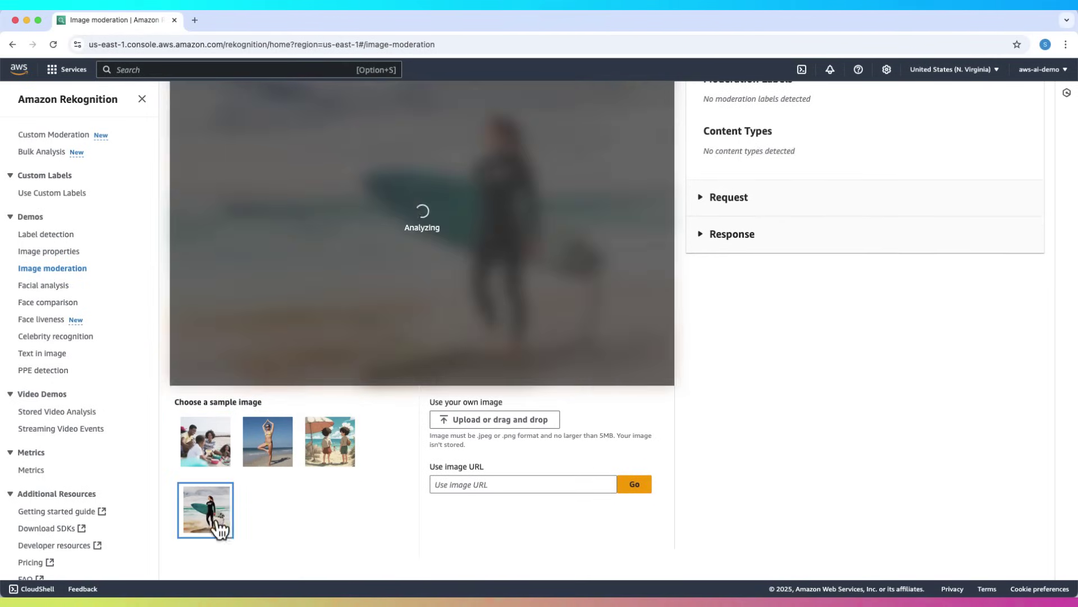
{"action": "left_click", "coordinate": [427, 222]}
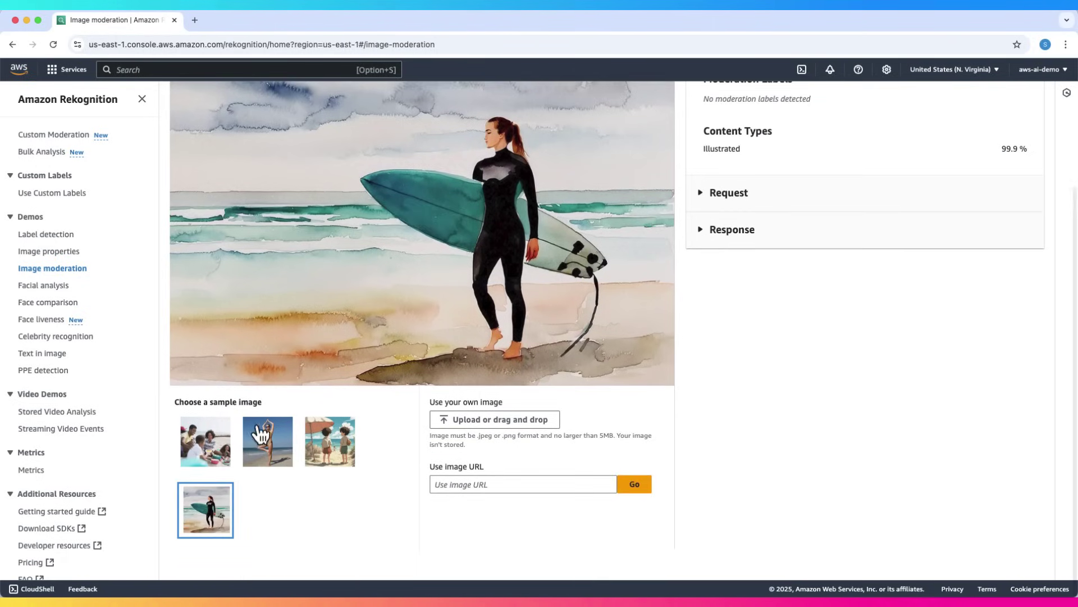
{"action": "scroll", "coordinate": [609, 283], "scroll_direction": "up", "scroll_amount": 1}
{"action": "scroll", "coordinate": [849, 221], "scroll_direction": "up", "scroll_amount": 2}
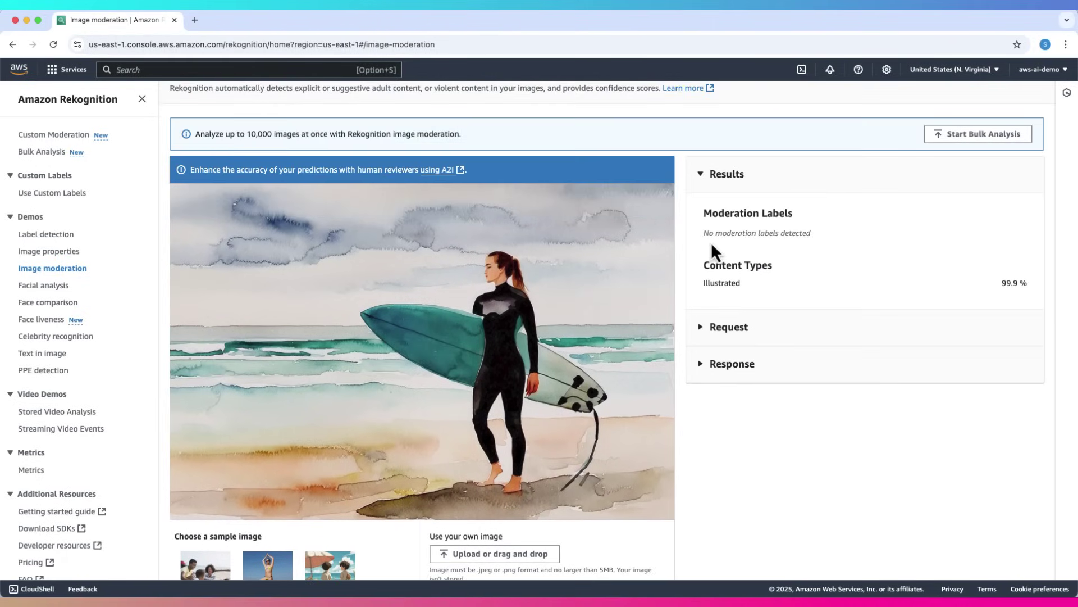
{"action": "left_click", "coordinate": [829, 244]}
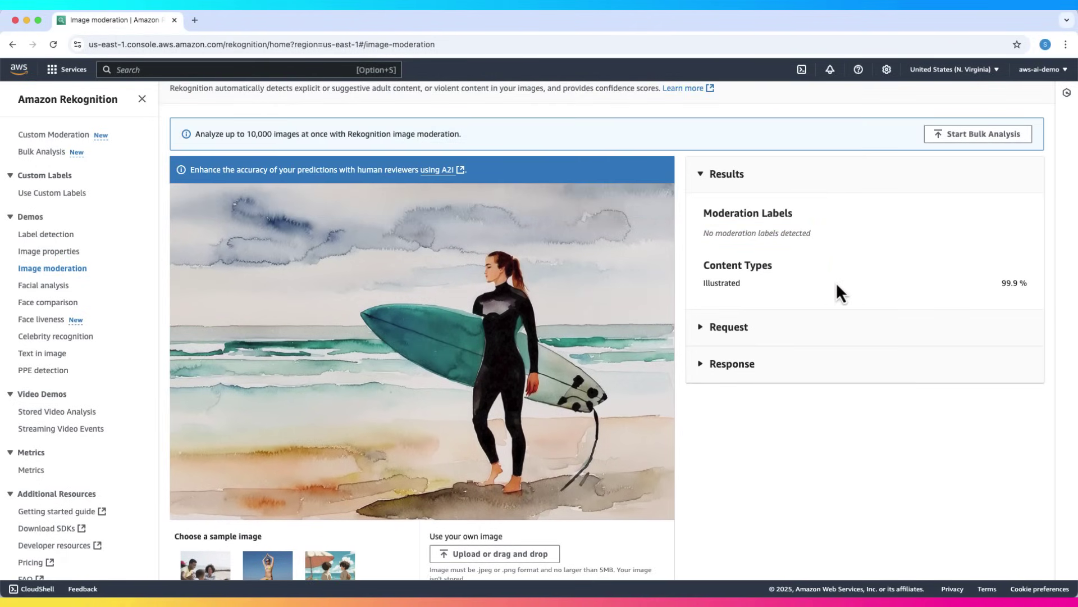
{"action": "scroll", "coordinate": [836, 281], "scroll_direction": "down", "scroll_amount": 3}
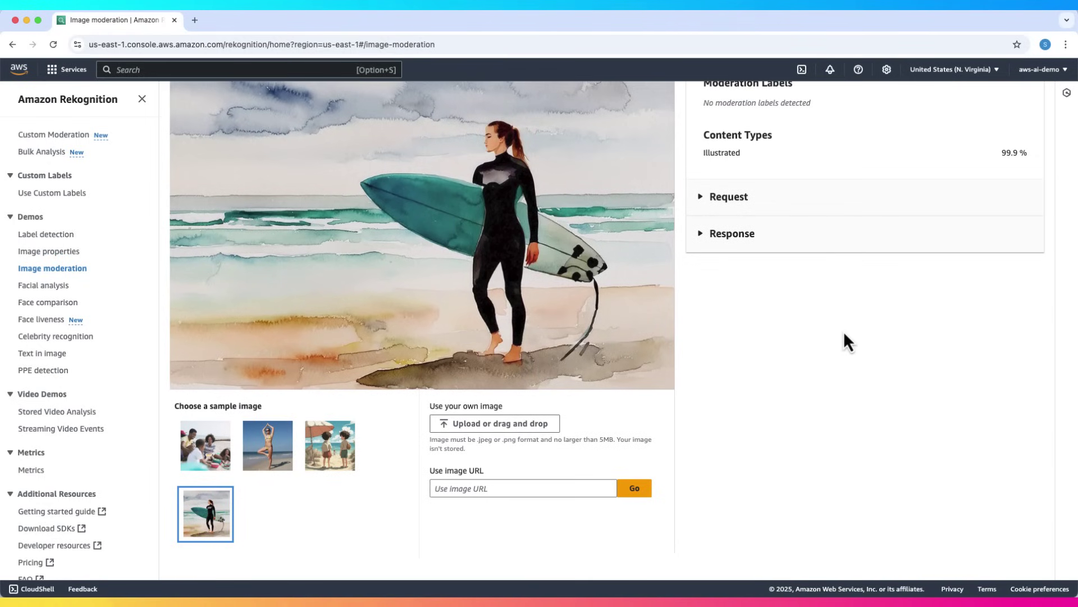
{"action": "scroll", "coordinate": [845, 332], "scroll_direction": "up", "scroll_amount": 3}
{"action": "scroll", "coordinate": [844, 333], "scroll_direction": "up", "scroll_amount": 1}
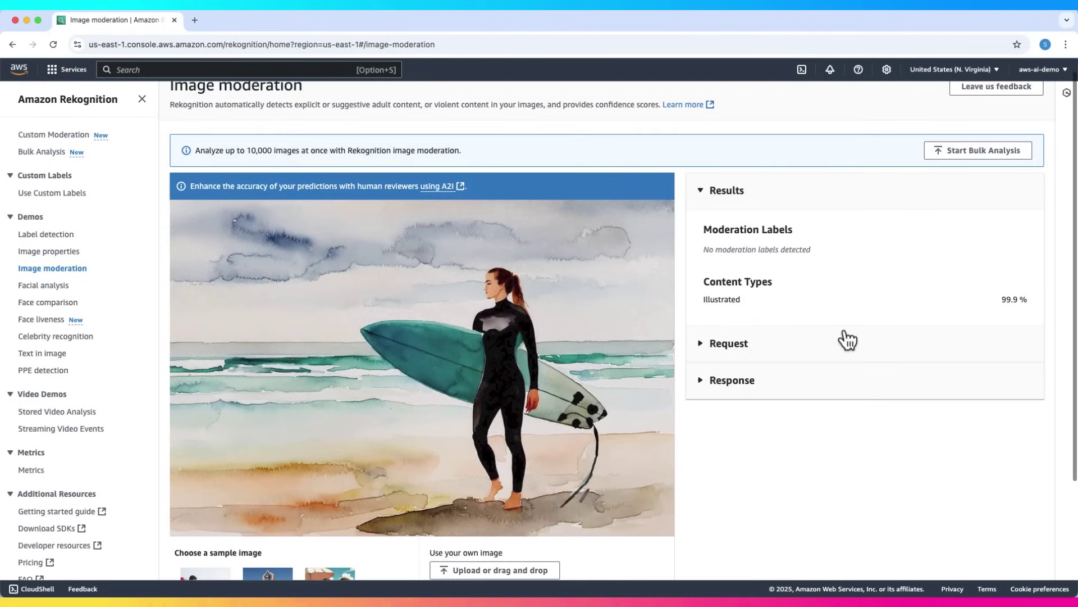
{"action": "scroll", "coordinate": [847, 339], "scroll_direction": "down", "scroll_amount": 2}
{"action": "scroll", "coordinate": [847, 339], "scroll_direction": "down", "scroll_amount": 1}
{"action": "scroll", "coordinate": [847, 339], "scroll_direction": "up", "scroll_amount": 1}
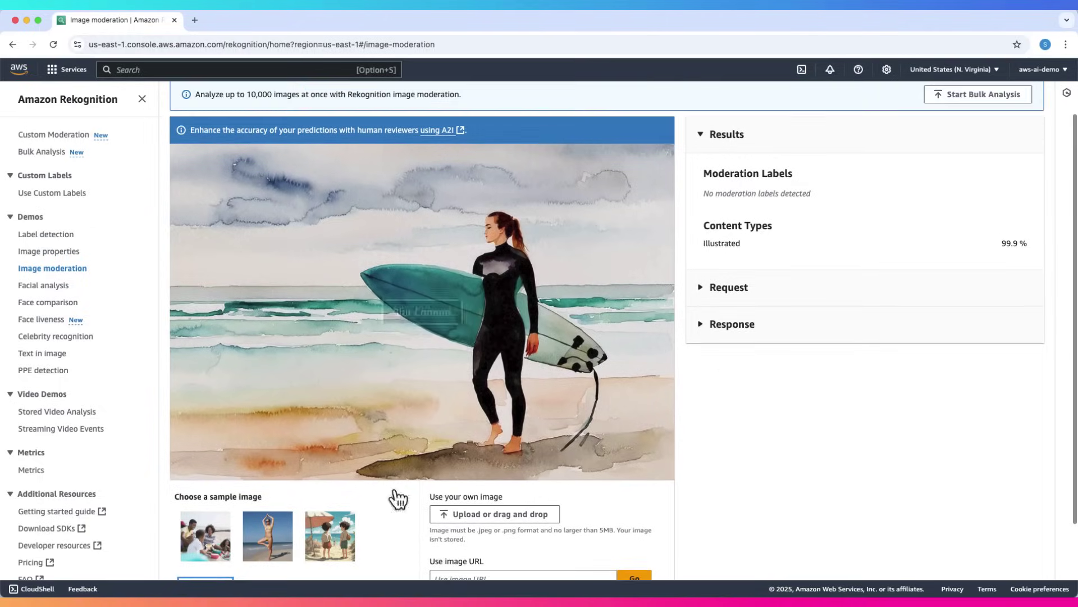
{"action": "scroll", "coordinate": [354, 498], "scroll_direction": "down", "scroll_amount": 2}
{"action": "scroll", "coordinate": [355, 499], "scroll_direction": "down", "scroll_amount": 1}
- Moderate the family beach picnic and cartoon children samples, revealing each blurred image
{"action": "left_click", "coordinate": [205, 443]}
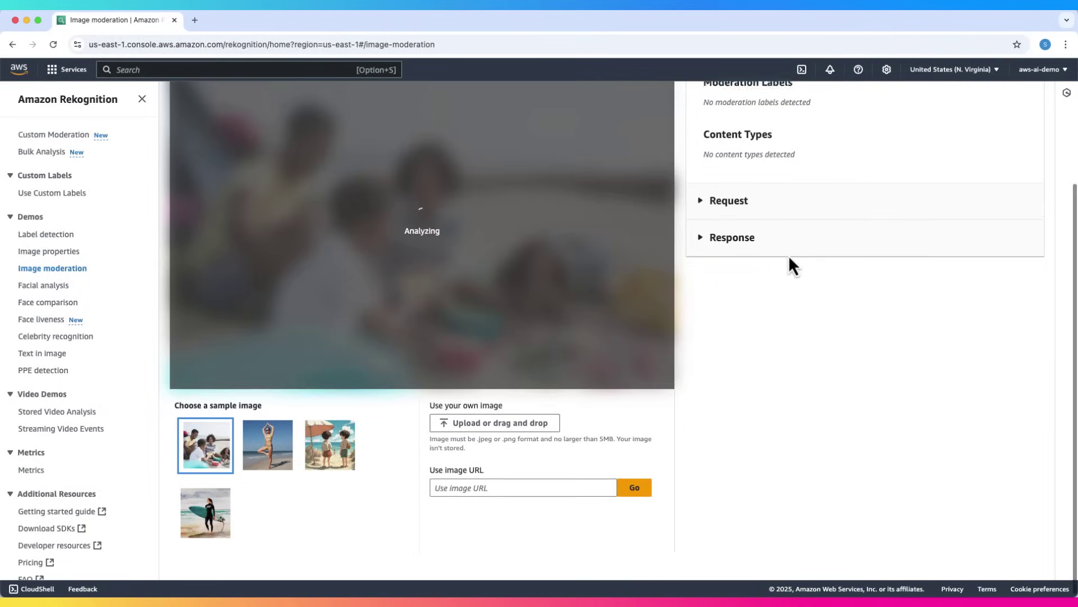
{"action": "scroll", "coordinate": [789, 257], "scroll_direction": "up", "scroll_amount": 3}
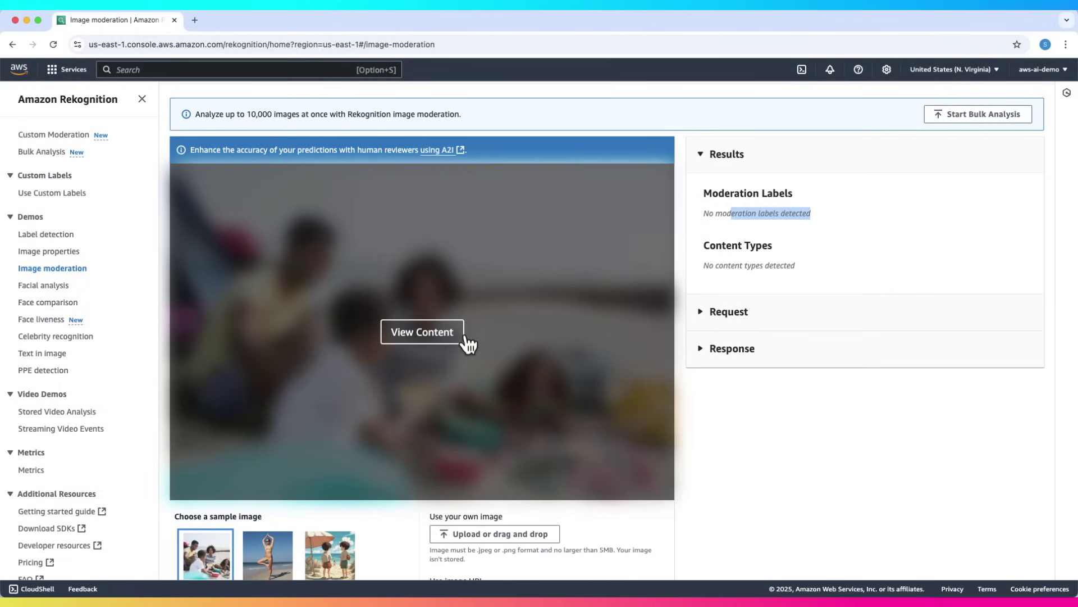
{"action": "left_click", "coordinate": [463, 336]}
{"action": "scroll", "coordinate": [455, 339], "scroll_direction": "down", "scroll_amount": 3}
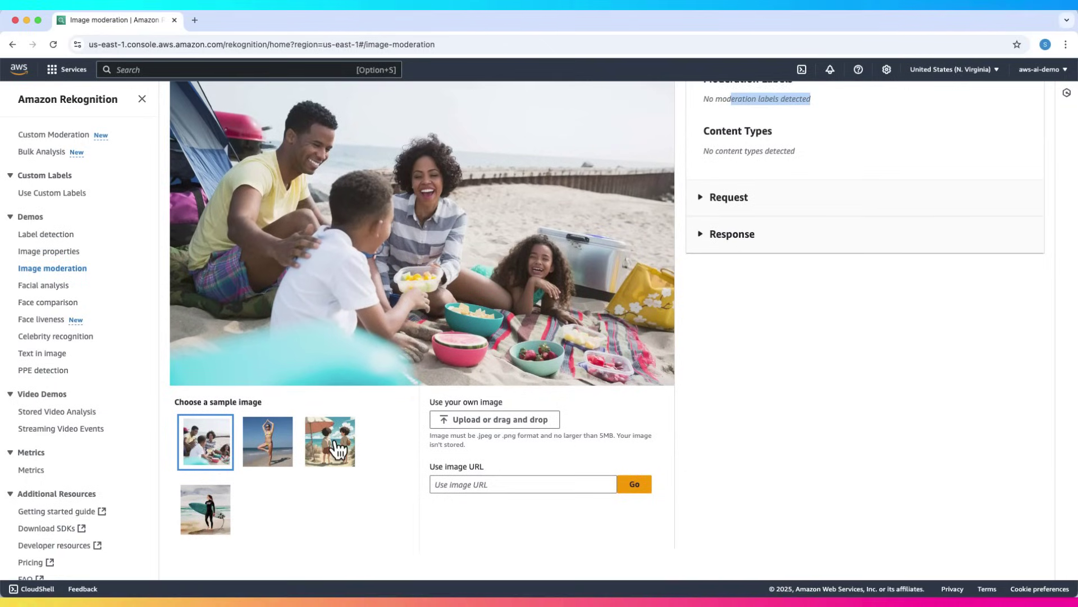
{"action": "left_click", "coordinate": [337, 449]}
{"action": "scroll", "coordinate": [667, 294], "scroll_direction": "up", "scroll_amount": 3}
{"action": "scroll", "coordinate": [770, 244], "scroll_direction": "up", "scroll_amount": 1}
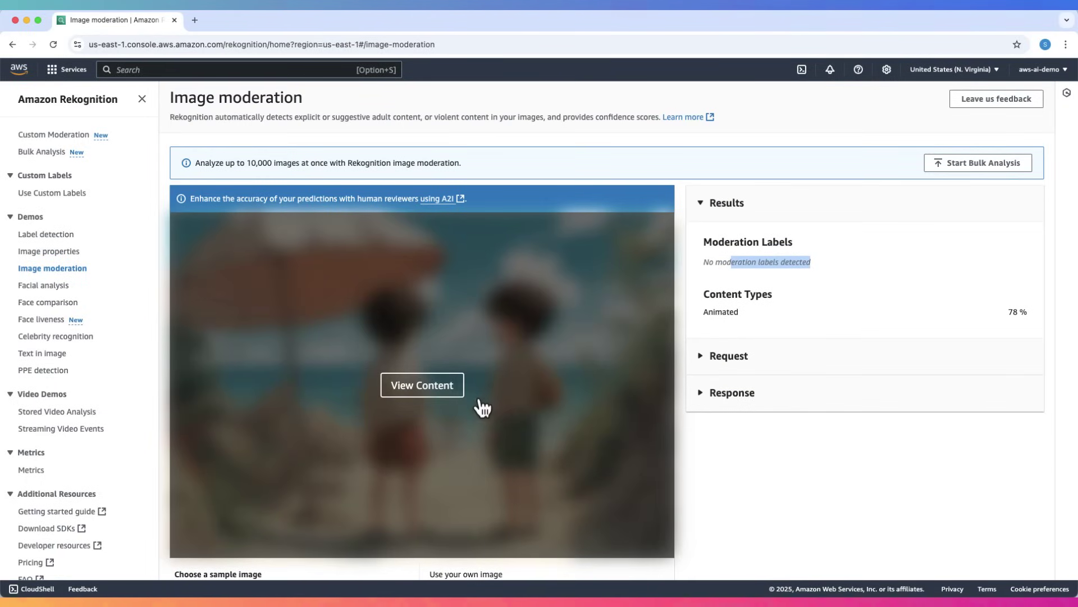
{"action": "left_click", "coordinate": [461, 393]}
{"action": "scroll", "coordinate": [525, 400], "scroll_direction": "down", "scroll_amount": 5}
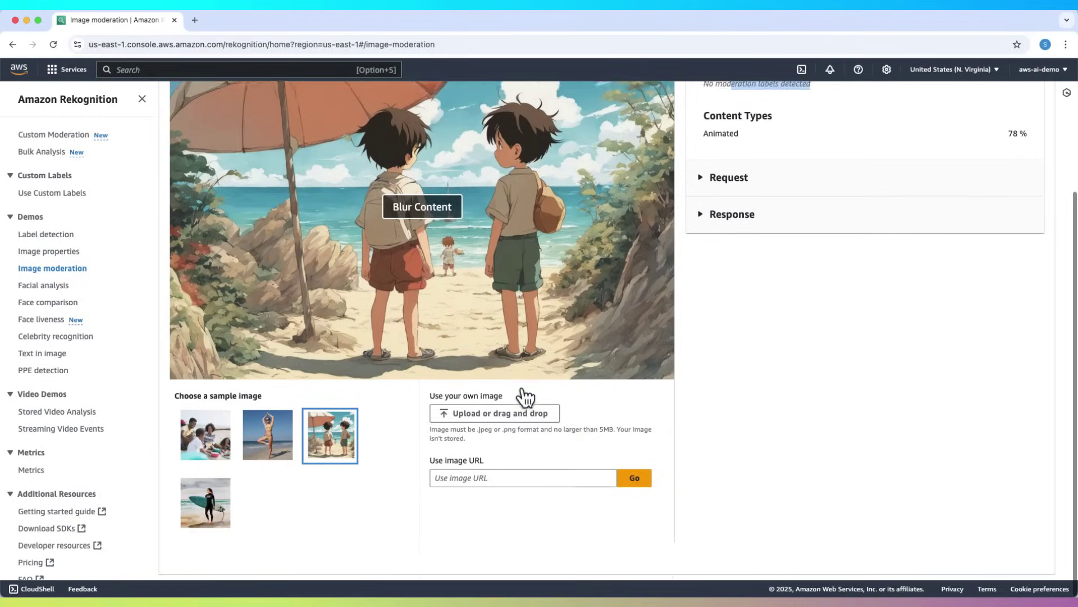
- Moderate the surfer and family picnic samples unblurred, then reselect the surfer sample
{"action": "left_click", "coordinate": [216, 528]}
{"action": "scroll", "coordinate": [578, 328], "scroll_direction": "up", "scroll_amount": 5}
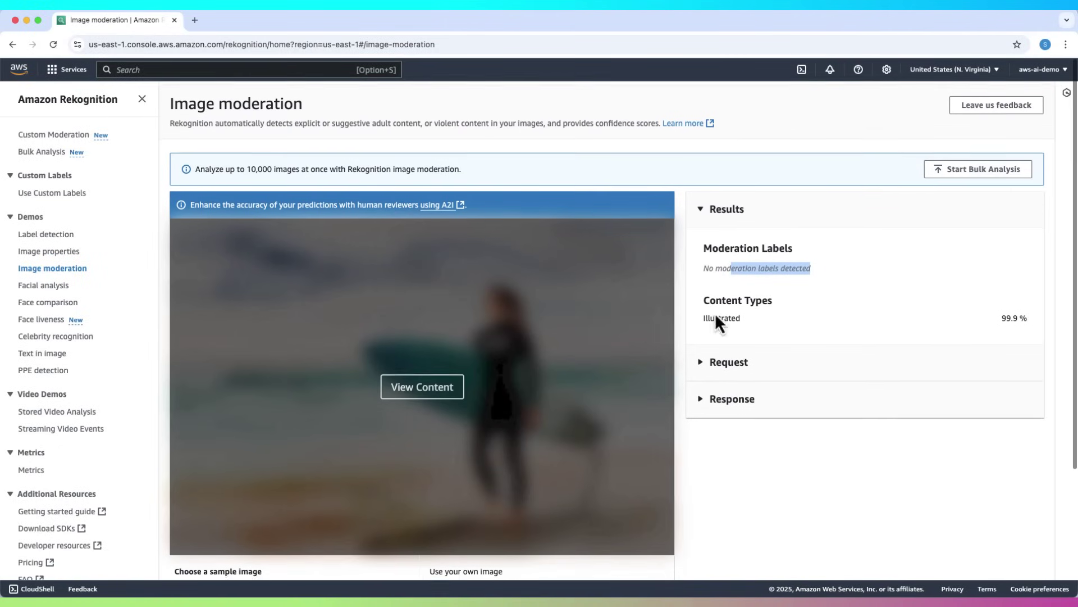
{"action": "left_click", "coordinate": [459, 377]}
{"action": "scroll", "coordinate": [534, 386], "scroll_direction": "down", "scroll_amount": 3}
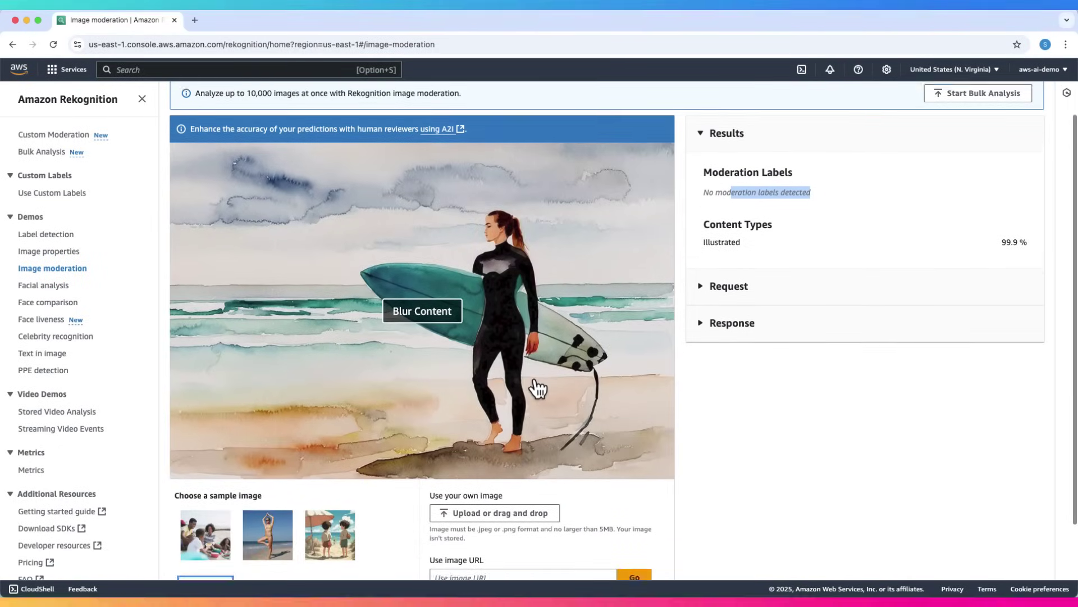
{"action": "scroll", "coordinate": [535, 387], "scroll_direction": "down", "scroll_amount": 2}
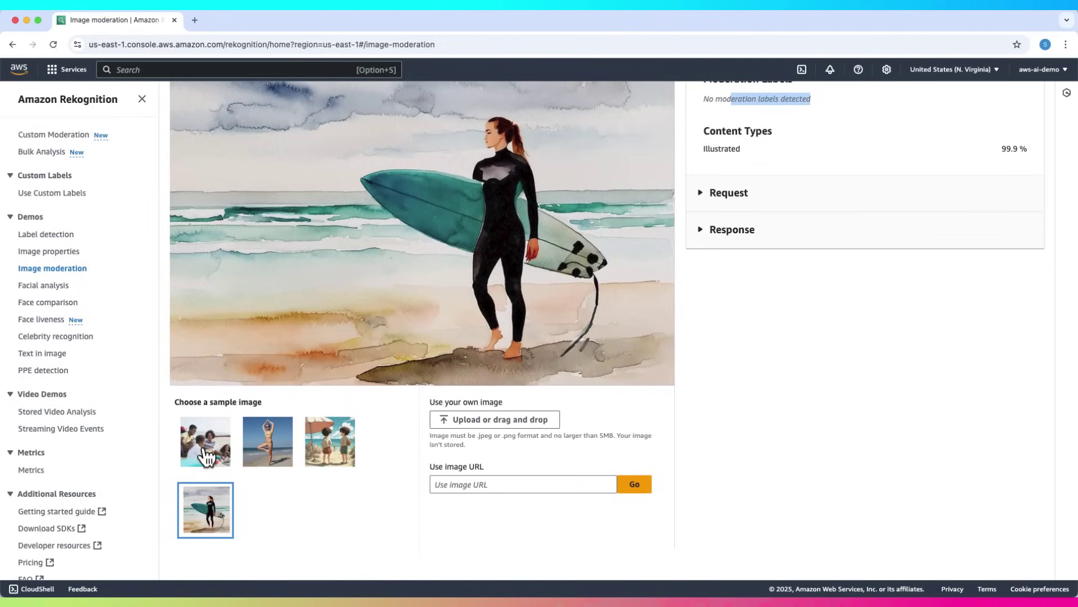
{"action": "scroll", "coordinate": [485, 331], "scroll_direction": "up", "scroll_amount": 1}
{"action": "scroll", "coordinate": [485, 331], "scroll_direction": "up", "scroll_amount": 2}
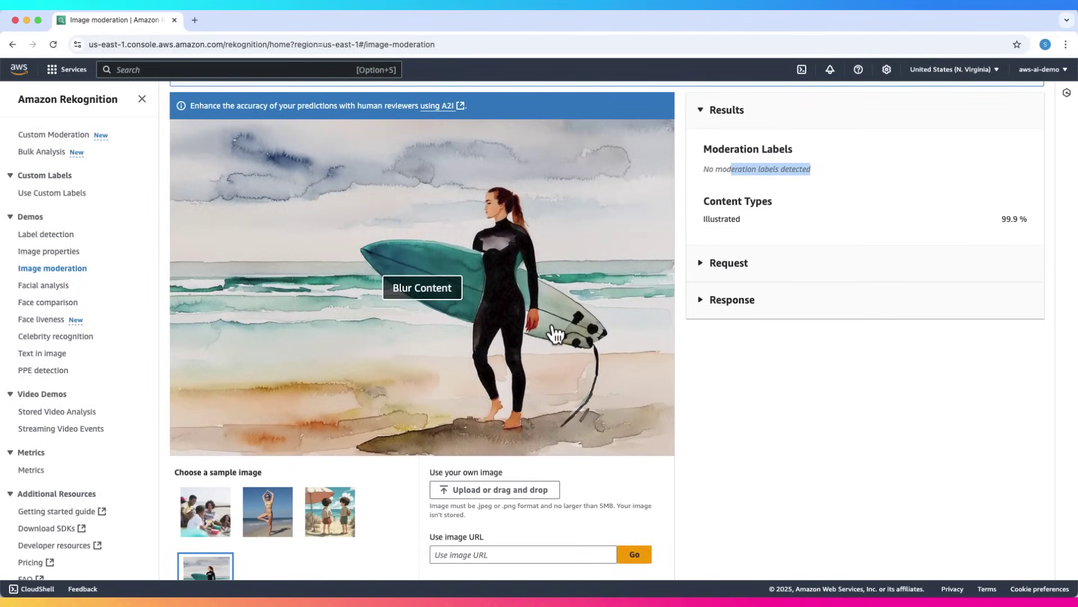
{"action": "left_click", "coordinate": [211, 520]}
{"action": "scroll", "coordinate": [567, 323], "scroll_direction": "down", "scroll_amount": 1}
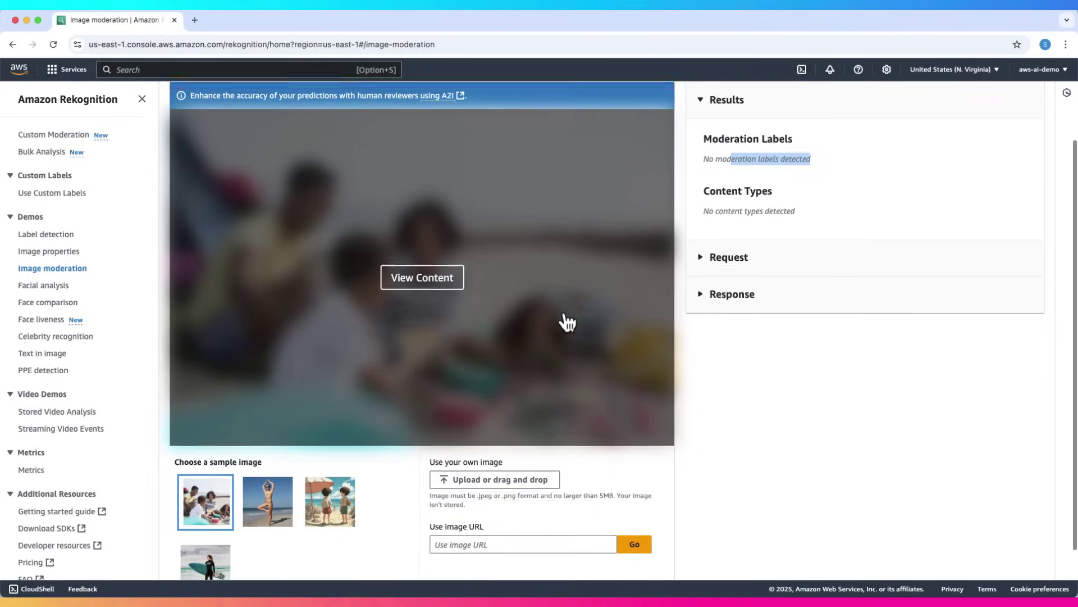
{"action": "scroll", "coordinate": [568, 323], "scroll_direction": "down", "scroll_amount": 2}
{"action": "scroll", "coordinate": [566, 320], "scroll_direction": "up", "scroll_amount": 1}
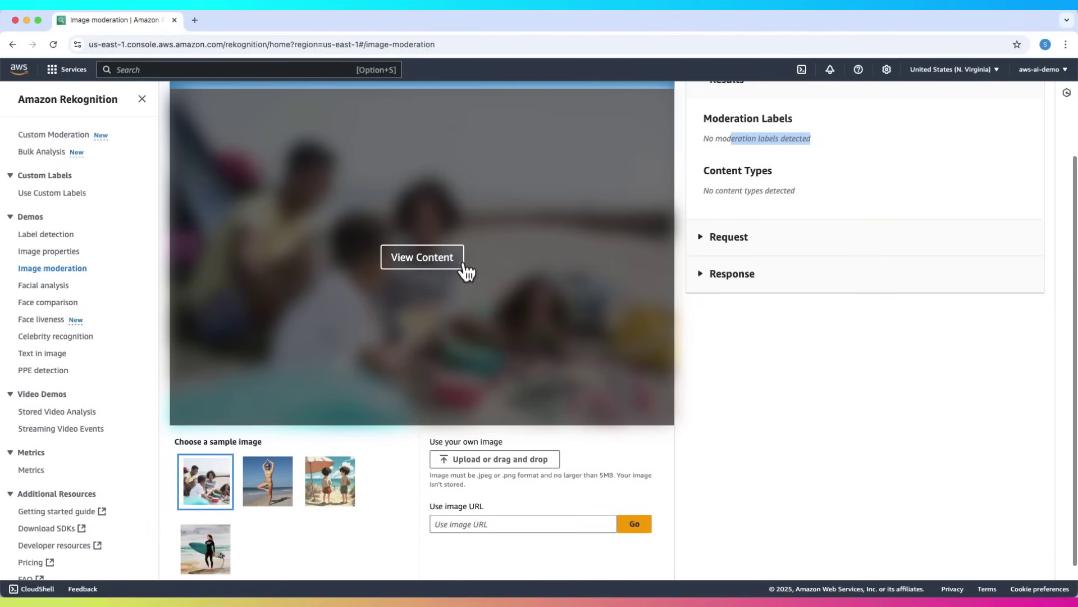
{"action": "left_click", "coordinate": [467, 271]}
{"action": "scroll", "coordinate": [477, 291], "scroll_direction": "down", "scroll_amount": 1}
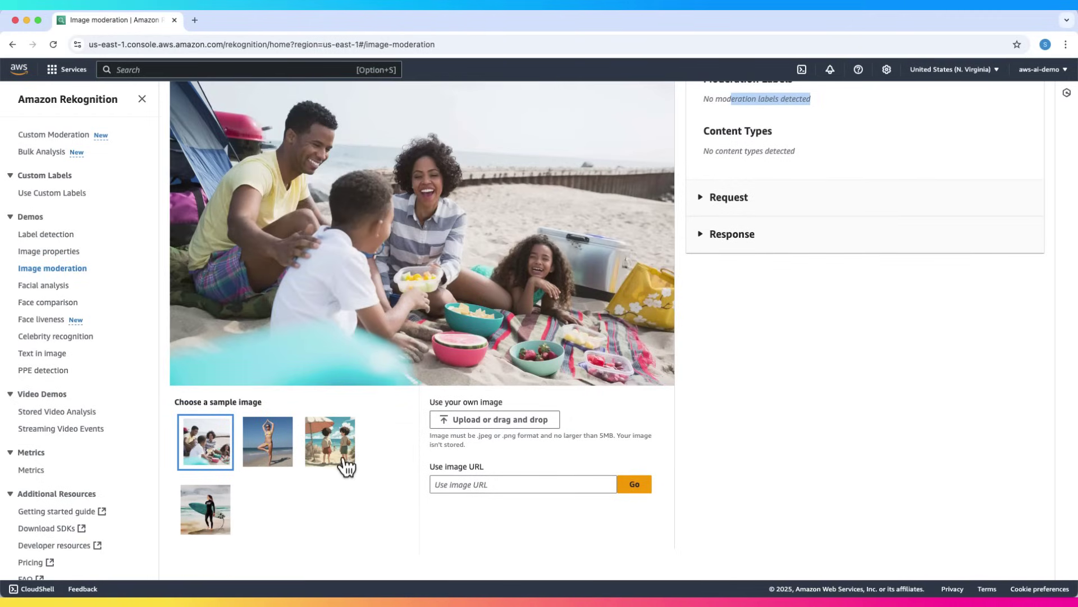
{"action": "left_click", "coordinate": [228, 517]}
{"action": "scroll", "coordinate": [472, 357], "scroll_direction": "up", "scroll_amount": 3}
{"action": "scroll", "coordinate": [483, 357], "scroll_direction": "down", "scroll_amount": 1}
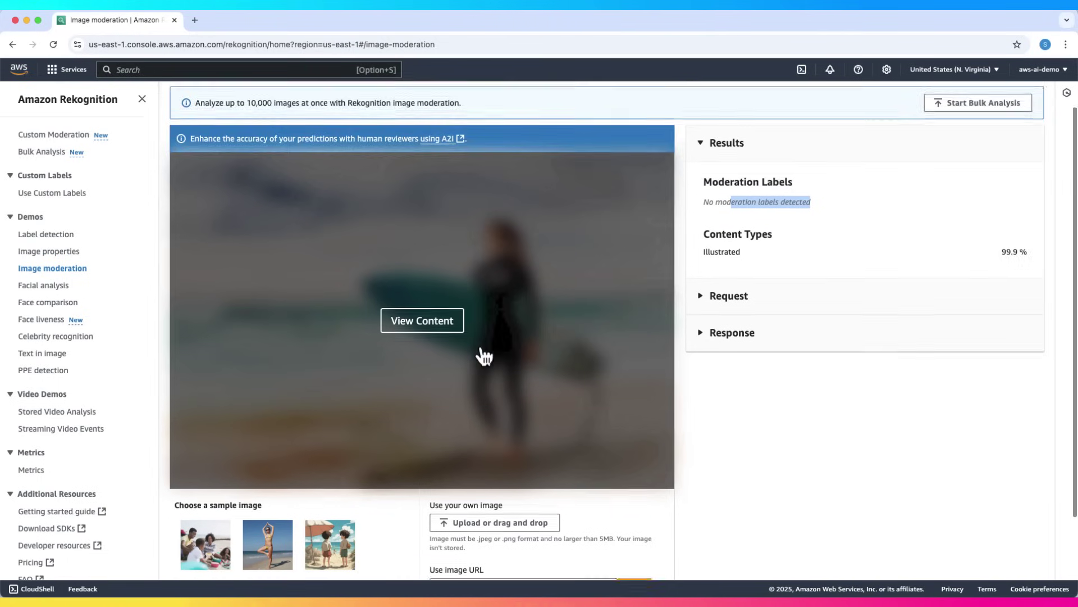
{"action": "scroll", "coordinate": [484, 357], "scroll_direction": "down", "scroll_amount": 2}
- Unblur the yoga sample and review its Female Swimwear or Underwear moderation label
{"action": "left_click", "coordinate": [278, 468]}
{"action": "scroll", "coordinate": [548, 236], "scroll_direction": "up", "scroll_amount": 3}
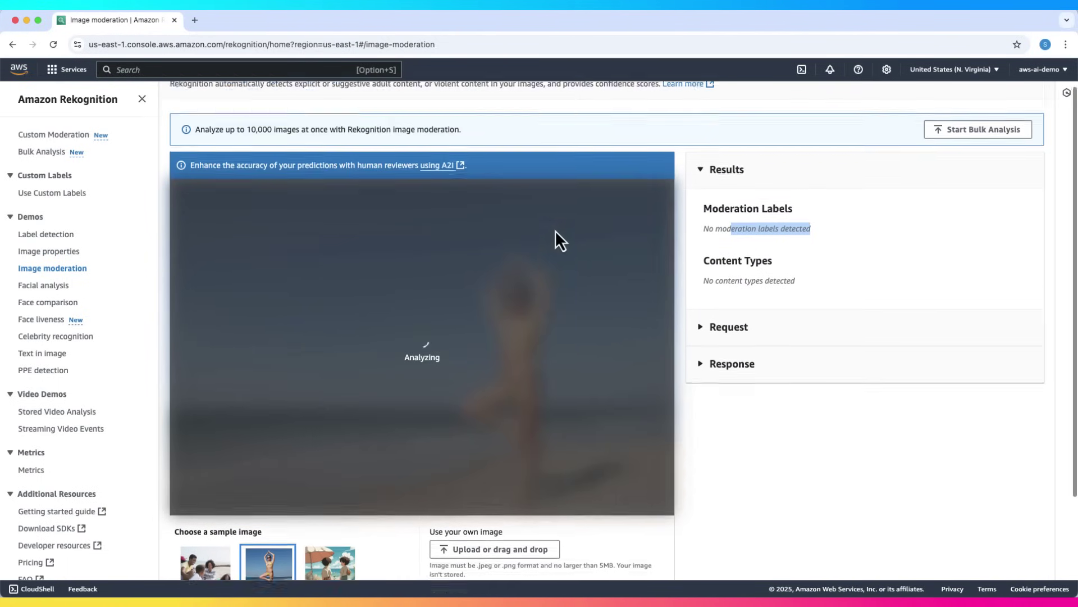
{"action": "scroll", "coordinate": [624, 226], "scroll_direction": "up", "scroll_amount": 1}
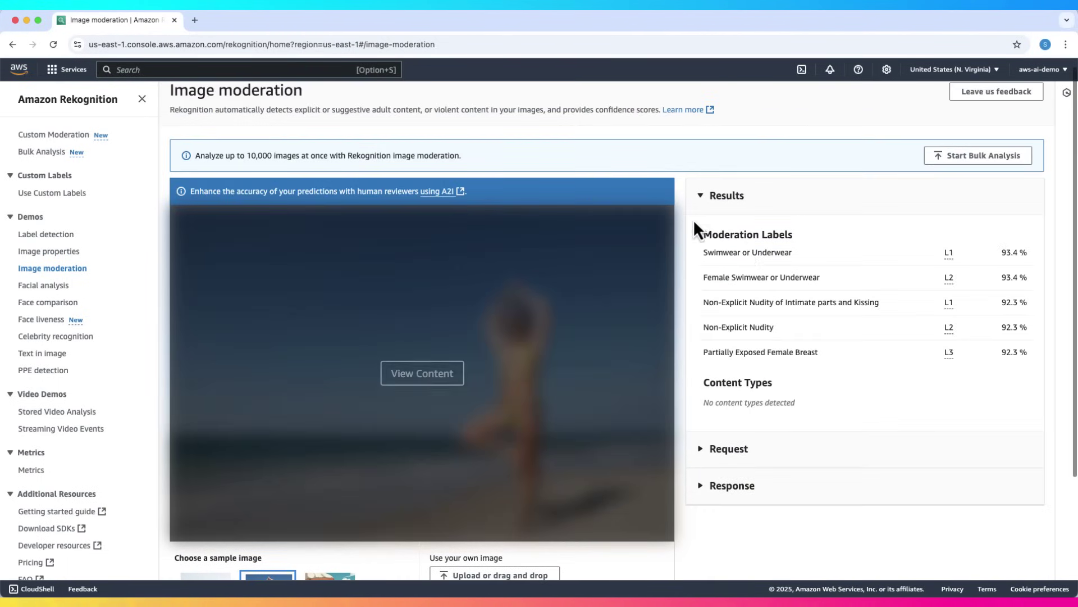
{"action": "left_click", "coordinate": [454, 374]}
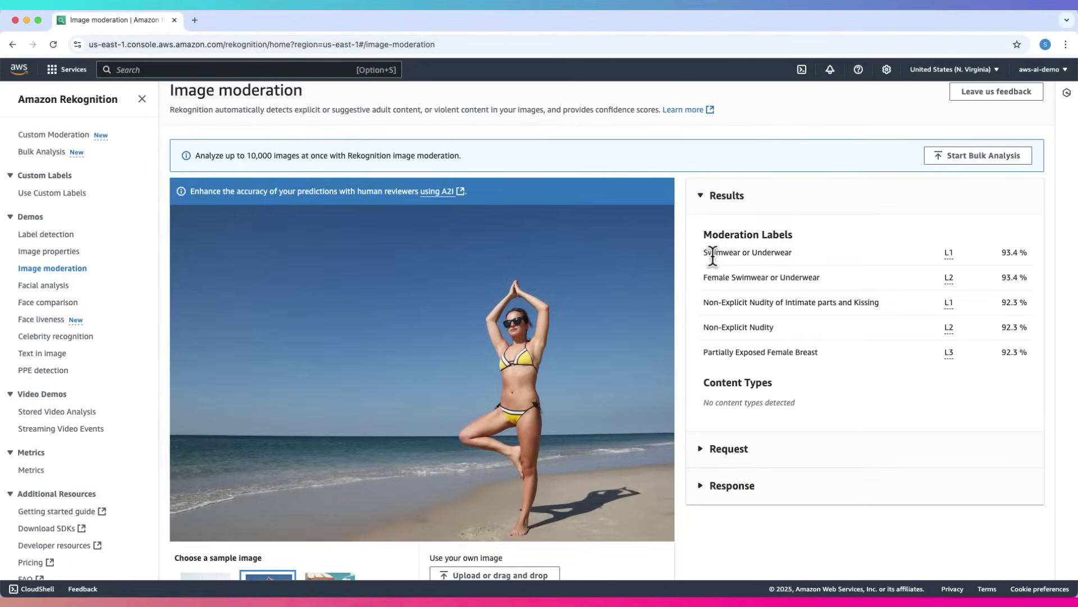
{"action": "scroll", "coordinate": [576, 311], "scroll_direction": "down", "scroll_amount": 1}
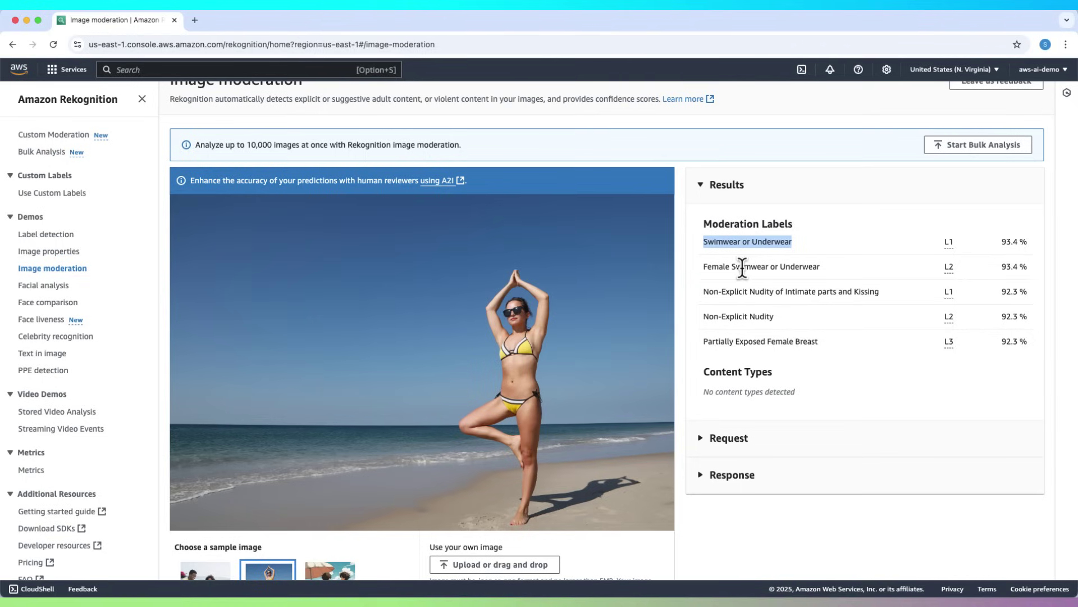
{"action": "left_click_drag", "start_coordinate": [704, 267], "coordinate": [822, 267]}
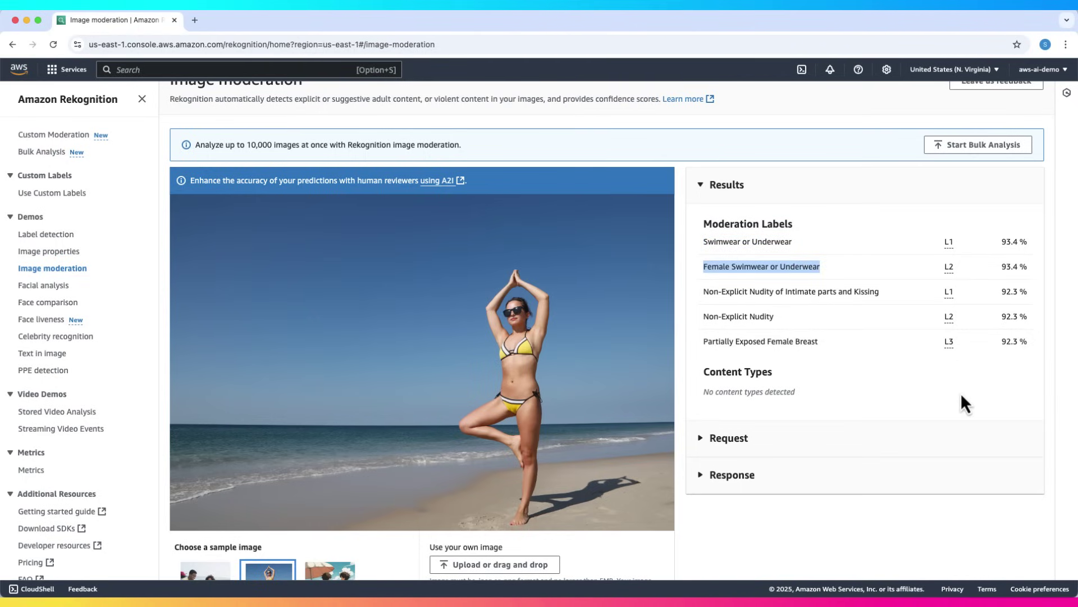
{"action": "scroll", "coordinate": [961, 393], "scroll_direction": "down", "scroll_amount": 1}
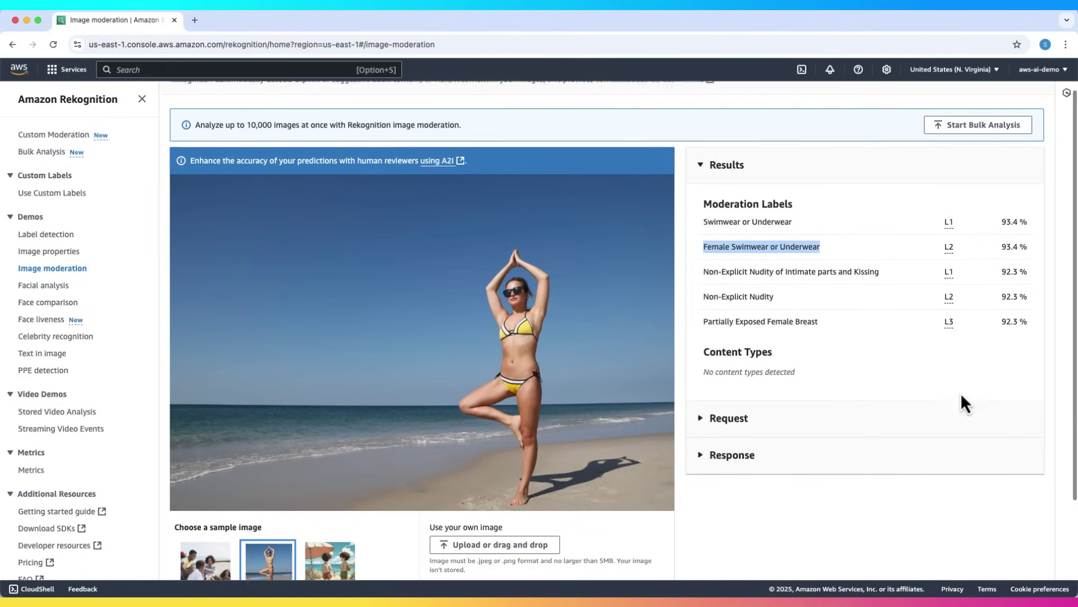
{"action": "scroll", "coordinate": [962, 395], "scroll_direction": "up", "scroll_amount": 1}
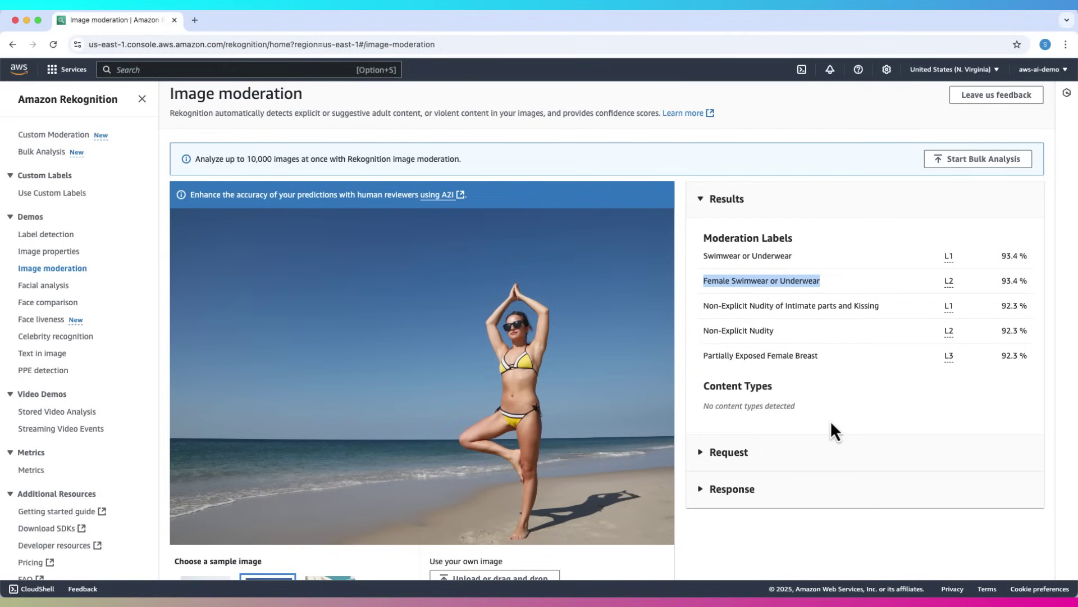
{"action": "left_click", "coordinate": [854, 226]}
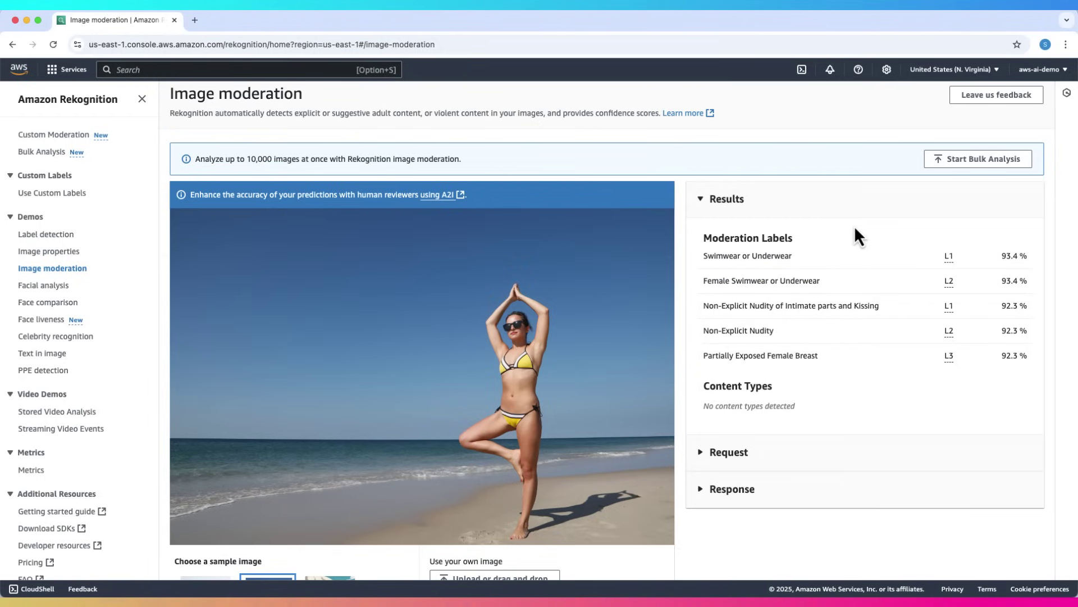
{"action": "scroll", "coordinate": [808, 302], "scroll_direction": "down", "scroll_amount": 1}
{"action": "scroll", "coordinate": [807, 303], "scroll_direction": "down", "scroll_amount": 1}
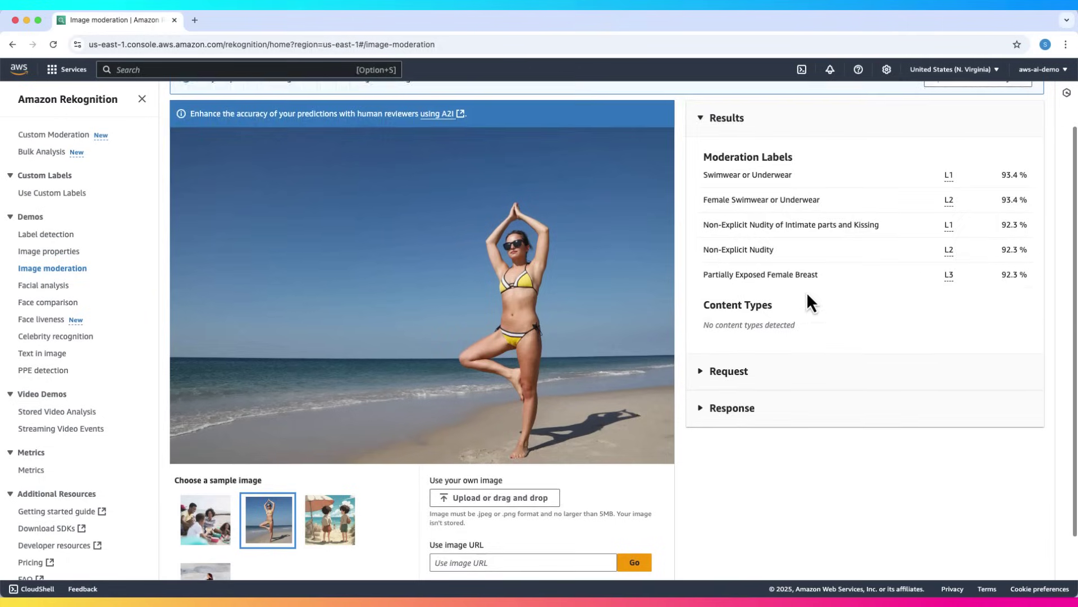
{"action": "scroll", "coordinate": [806, 303], "scroll_direction": "down", "scroll_amount": 2}
{"action": "scroll", "coordinate": [806, 292], "scroll_direction": "up", "scroll_amount": 1}
{"action": "scroll", "coordinate": [807, 292], "scroll_direction": "up", "scroll_amount": 2}
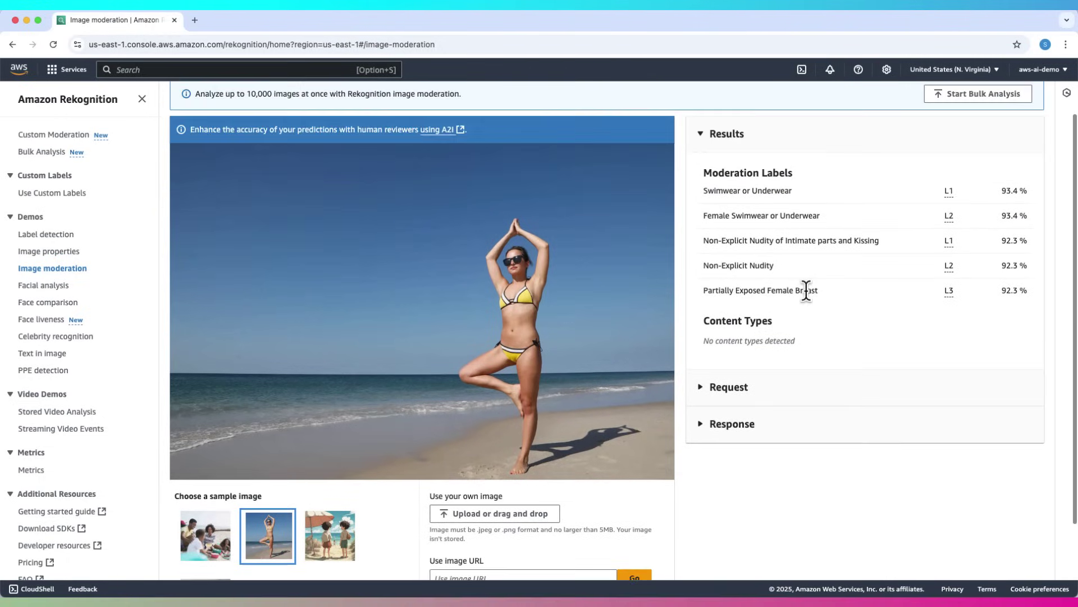
{"action": "scroll", "coordinate": [807, 291], "scroll_direction": "up", "scroll_amount": 1}
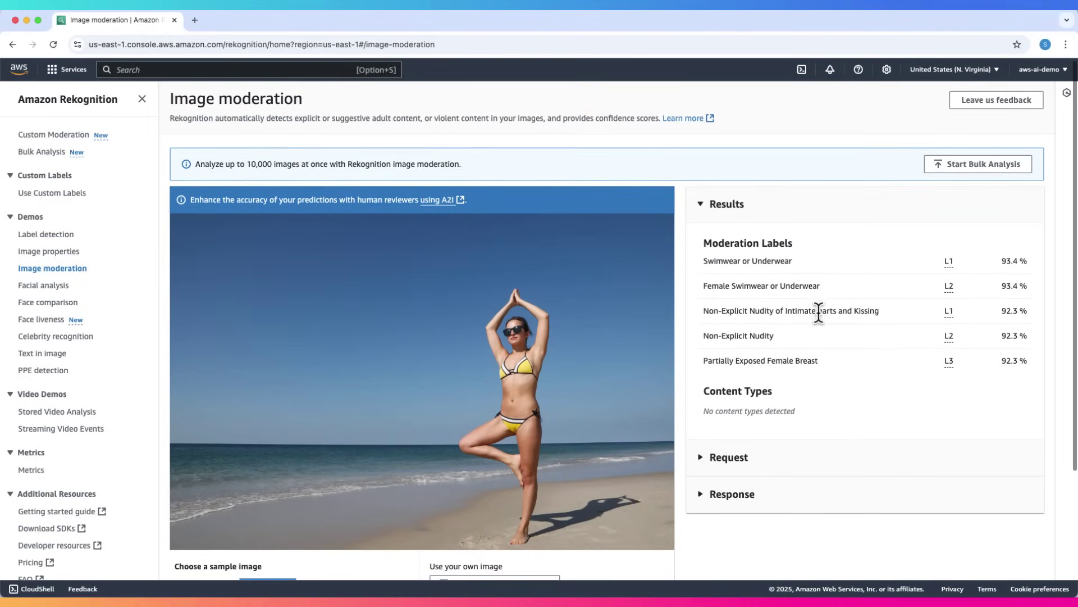
{"action": "scroll", "coordinate": [846, 333], "scroll_direction": "down", "scroll_amount": 1}
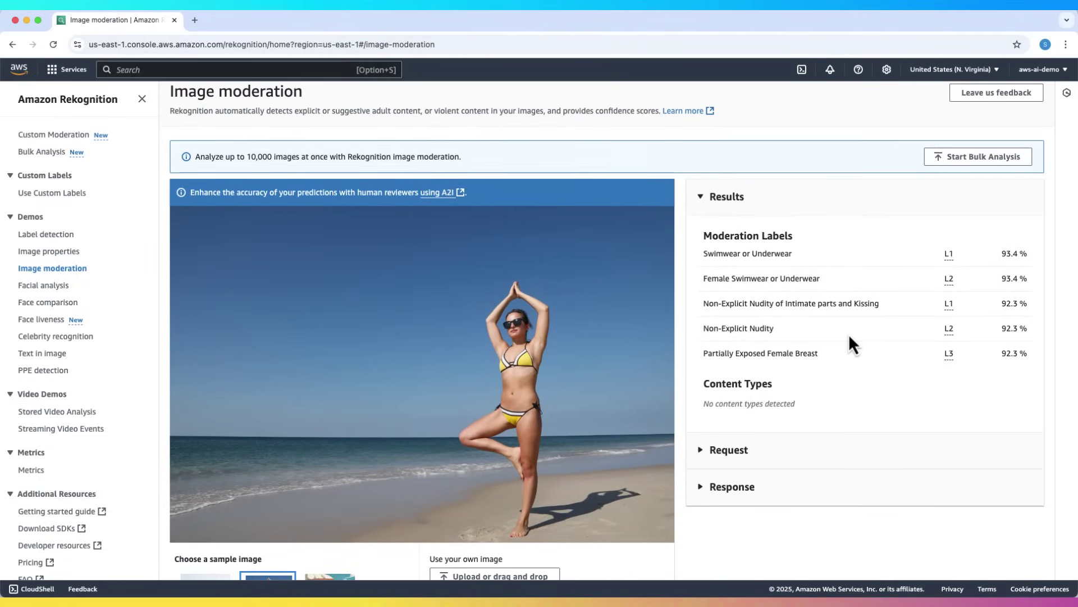
{"action": "scroll", "coordinate": [849, 334], "scroll_direction": "down", "scroll_amount": 1}
{"action": "scroll", "coordinate": [848, 334], "scroll_direction": "down", "scroll_amount": 2}
{"action": "scroll", "coordinate": [849, 334], "scroll_direction": "up", "scroll_amount": 1}
{"action": "scroll", "coordinate": [849, 334], "scroll_direction": "up", "scroll_amount": 1}
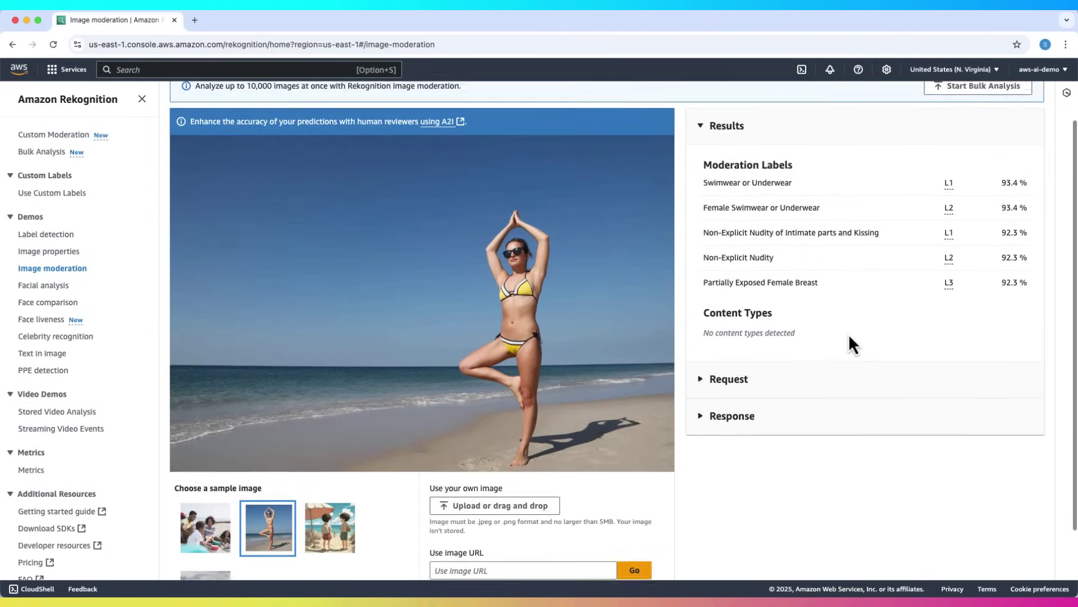
{"action": "scroll", "coordinate": [848, 333], "scroll_direction": "up", "scroll_amount": 1}
{"action": "scroll", "coordinate": [848, 334], "scroll_direction": "down", "scroll_amount": 2}
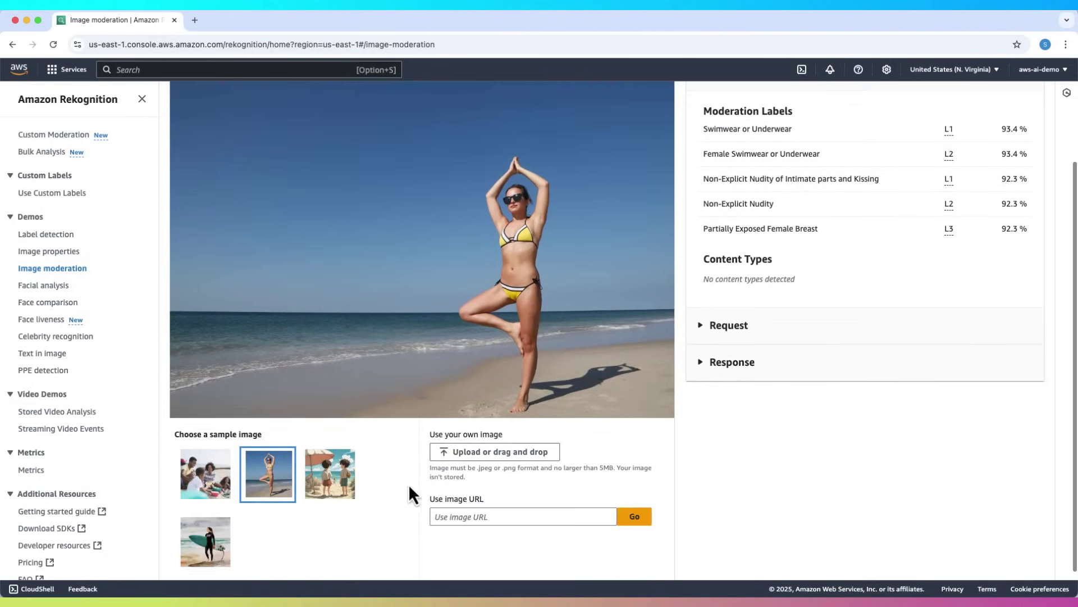
- Rerun moderation on three sample images, ending with the surfer sample
{"action": "left_click", "coordinate": [351, 480]}
{"action": "left_click", "coordinate": [217, 490]}
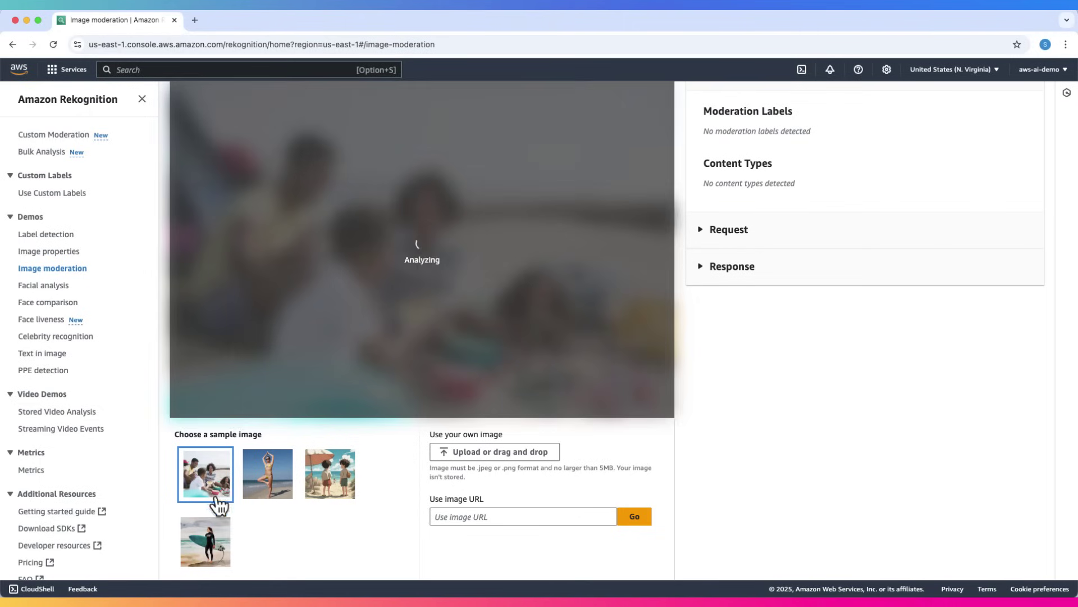
{"action": "left_click", "coordinate": [206, 548]}
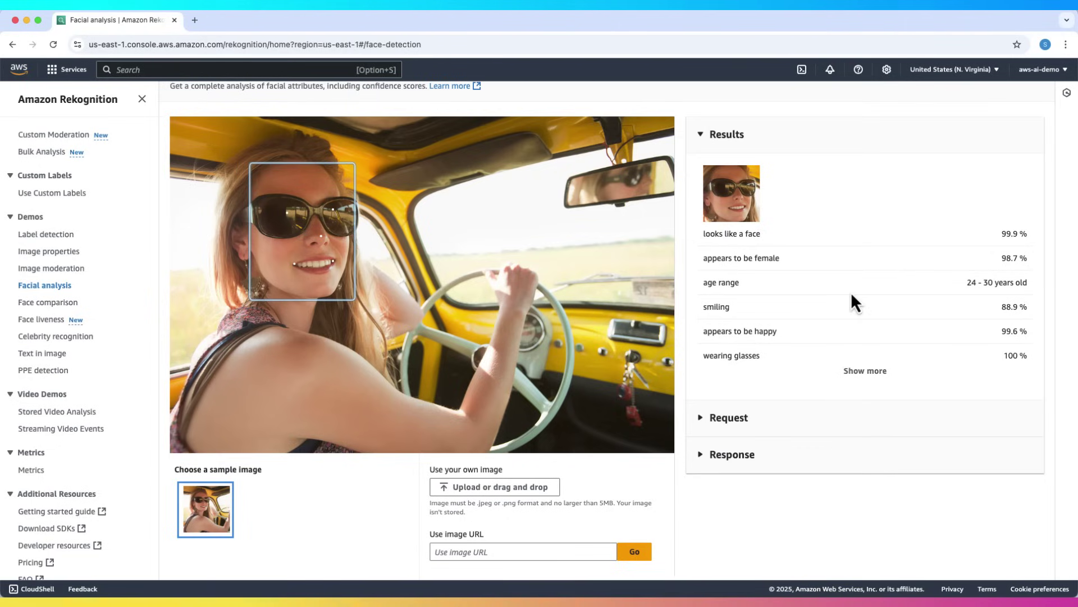
{"action": "left_click_drag", "start_coordinate": [963, 283], "coordinate": [1042, 282]}
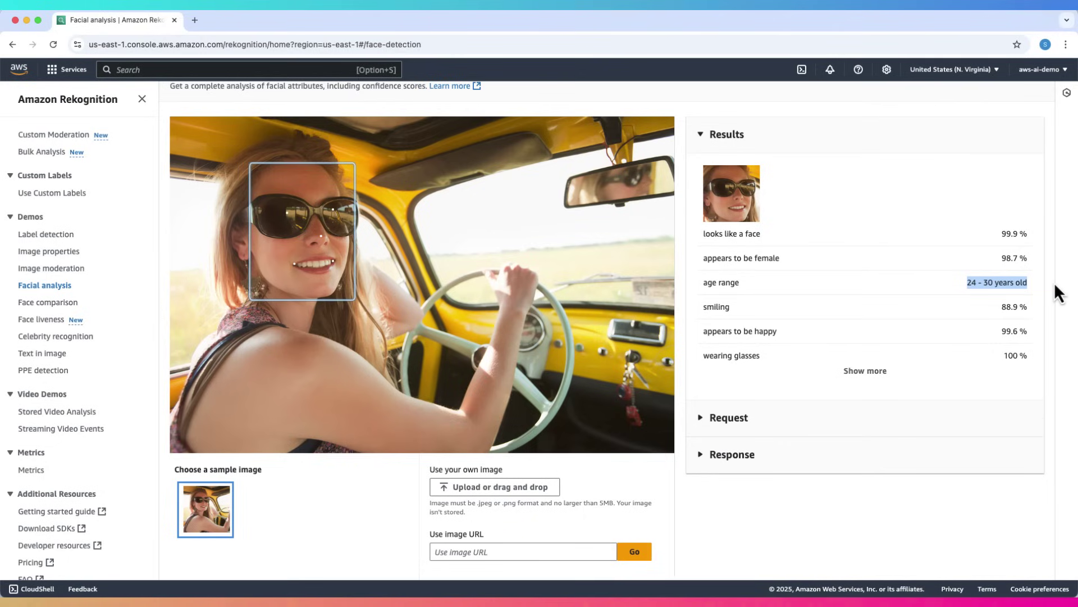
{"action": "mouse_move", "coordinate": [730, 307]}
{"action": "left_mouse_down"}
{"action": "mouse_move", "coordinate": [704, 307]}
{"action": "mouse_move", "coordinate": [729, 330]}
{"action": "left_mouse_up"}
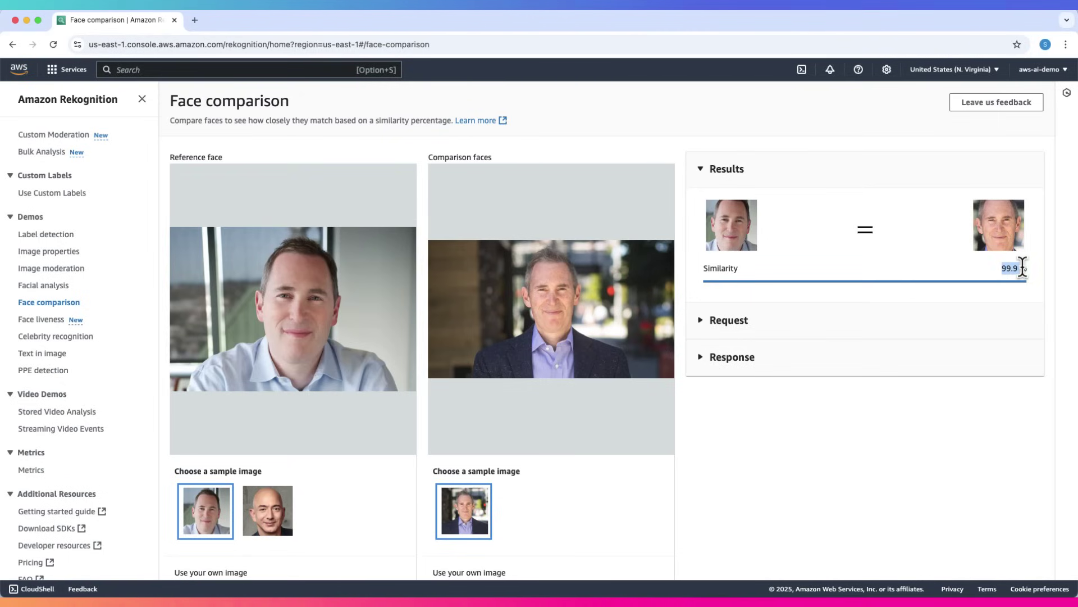
- Use the second sample as the reference face, which doesn't match the comparison photo
{"action": "left_click", "coordinate": [251, 508]}
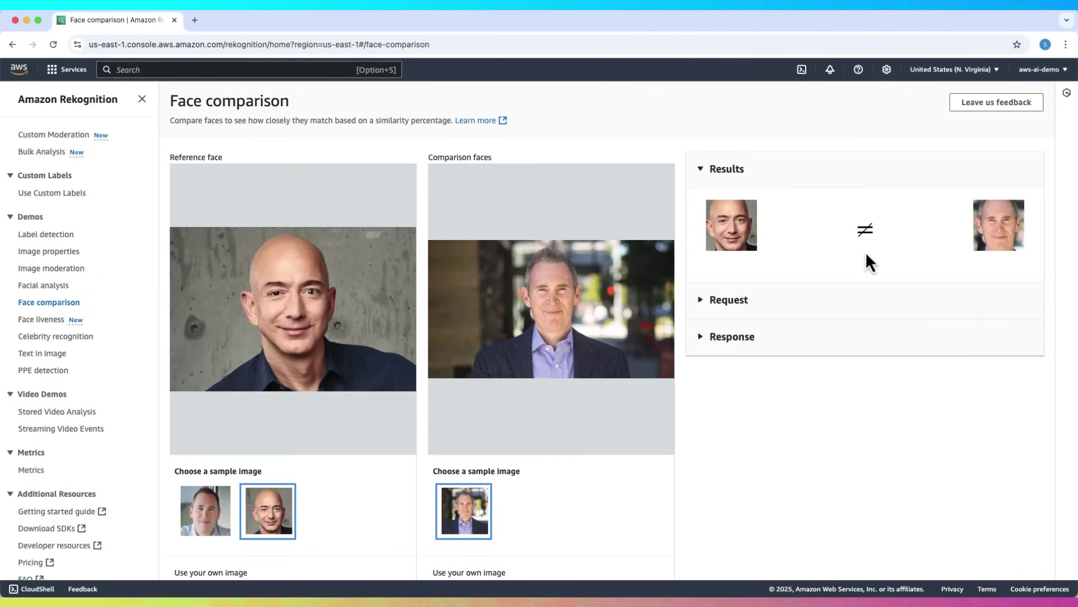
- Open the face liveness demo, then highlight and deselect its description text
{"action": "left_click", "coordinate": [56, 325]}
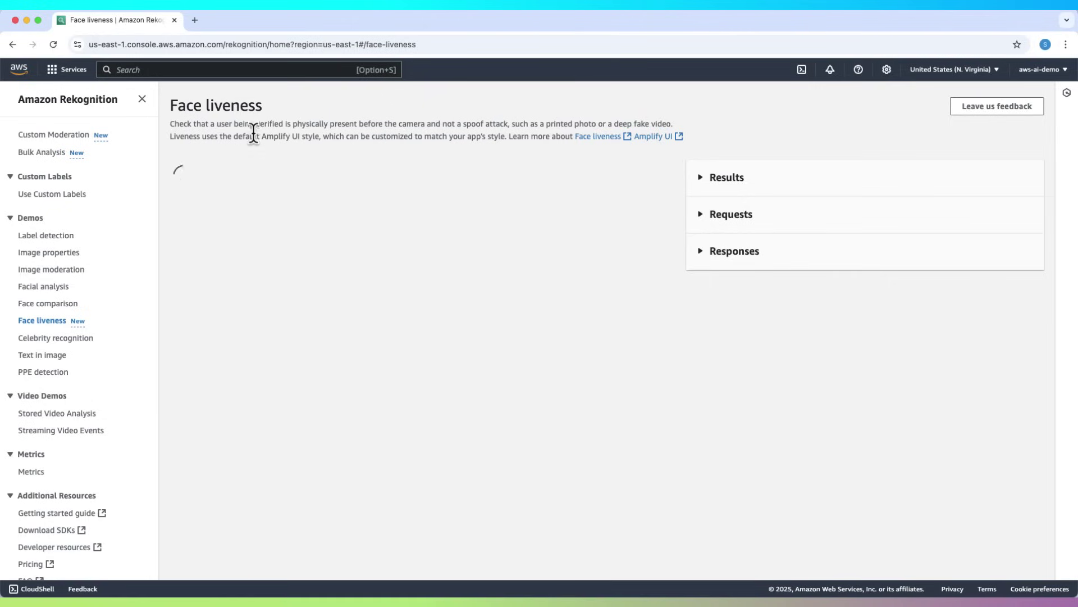
{"action": "left_click_drag", "start_coordinate": [173, 124], "coordinate": [514, 135]}
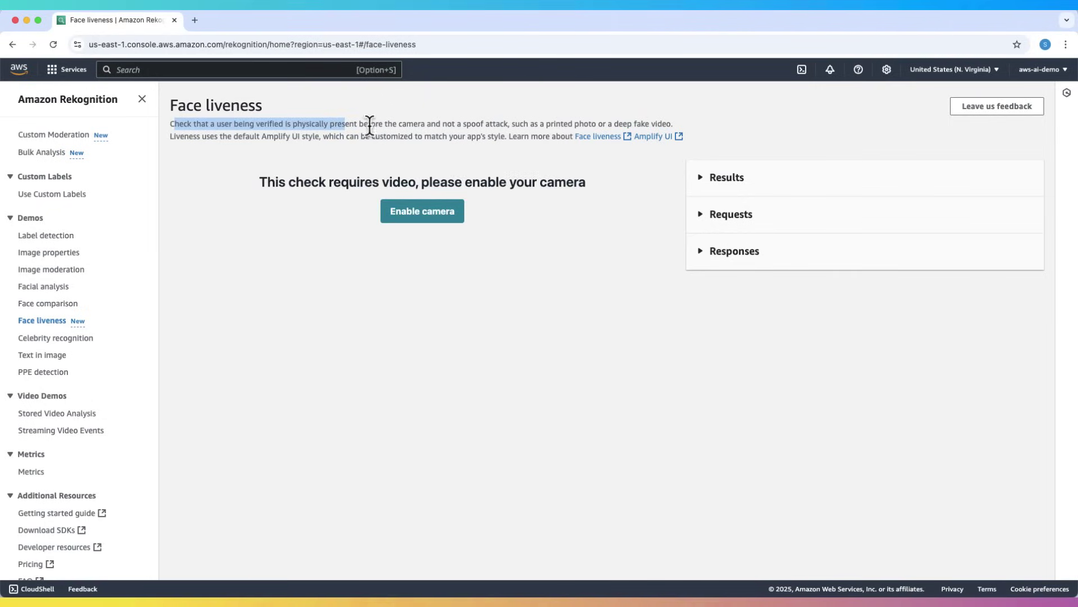
{"action": "left_click", "coordinate": [601, 229]}
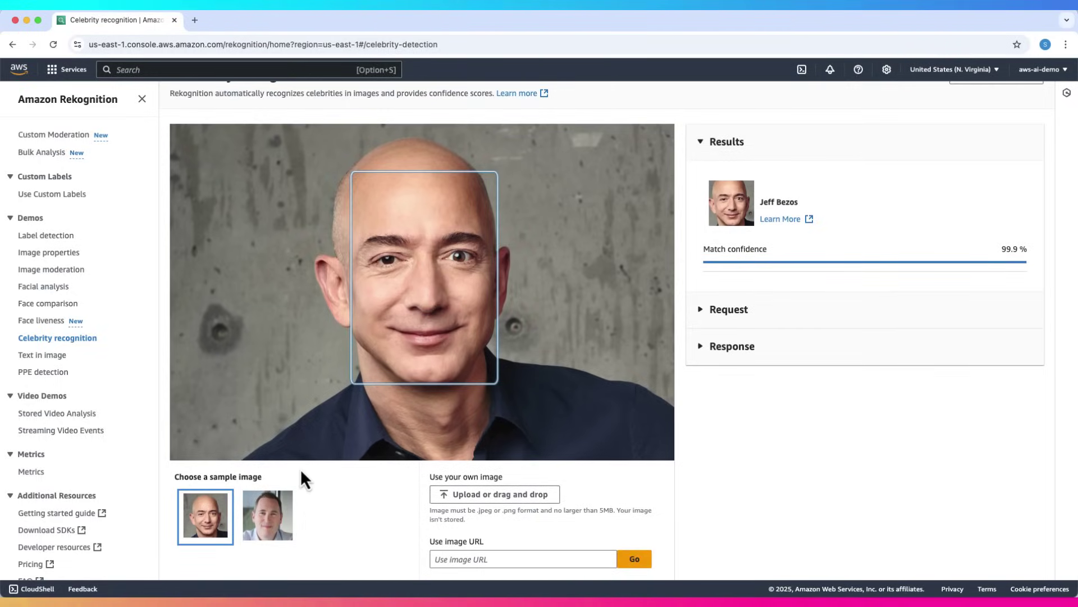
- Identify the second sample portrait as Andy Jassy with 99.9% match confidence
{"action": "left_click", "coordinate": [278, 510]}
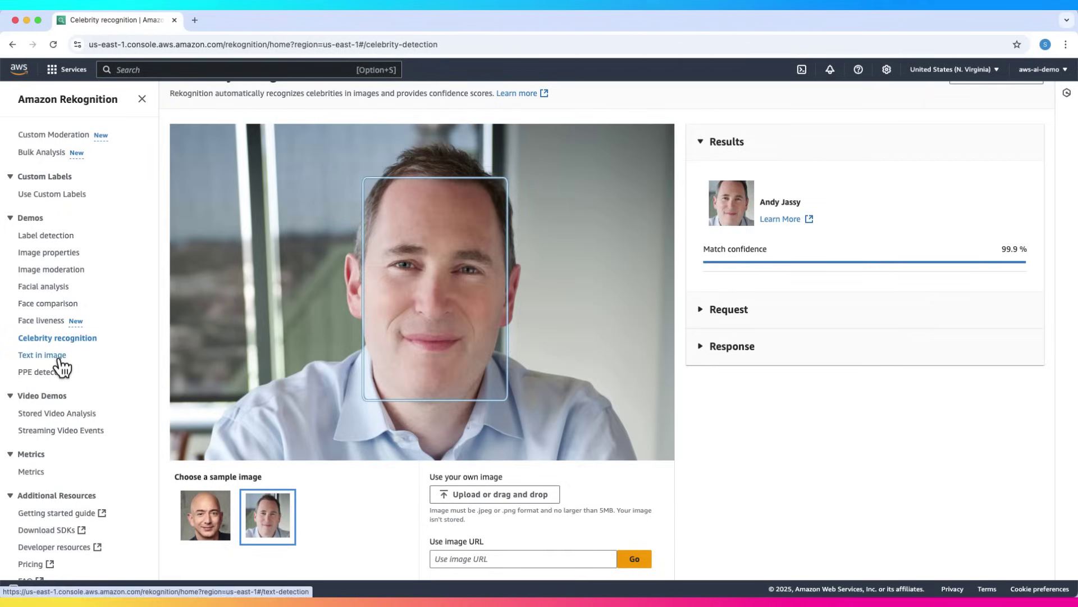
- Detect text in the car sample, then highlight IT'S, MONDAY, but, keep, Smiling from the mug
{"action": "left_click", "coordinate": [59, 361]}
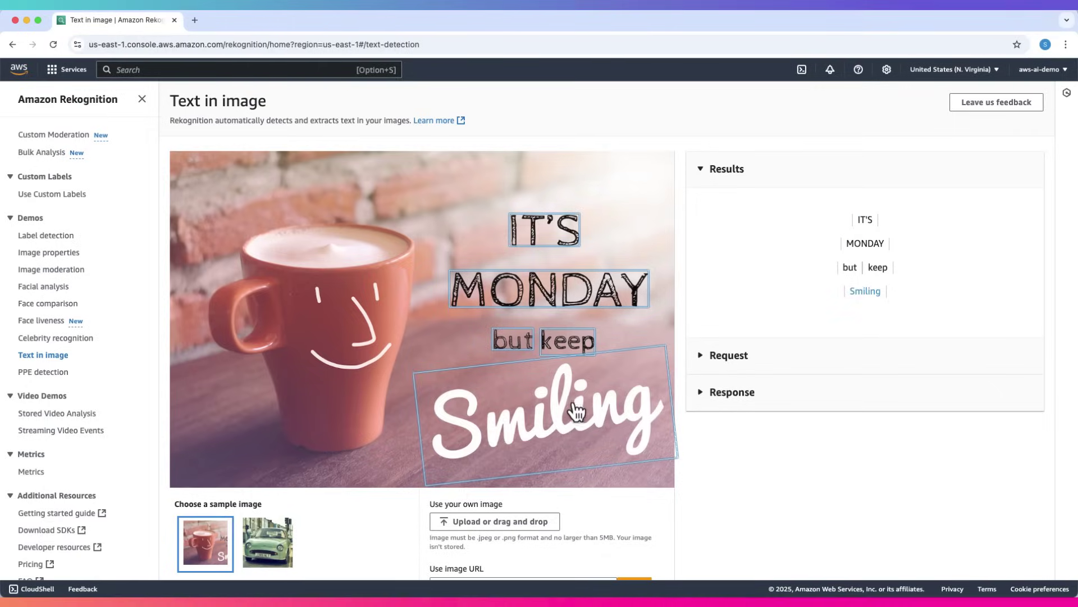
{"action": "left_click", "coordinate": [287, 539]}
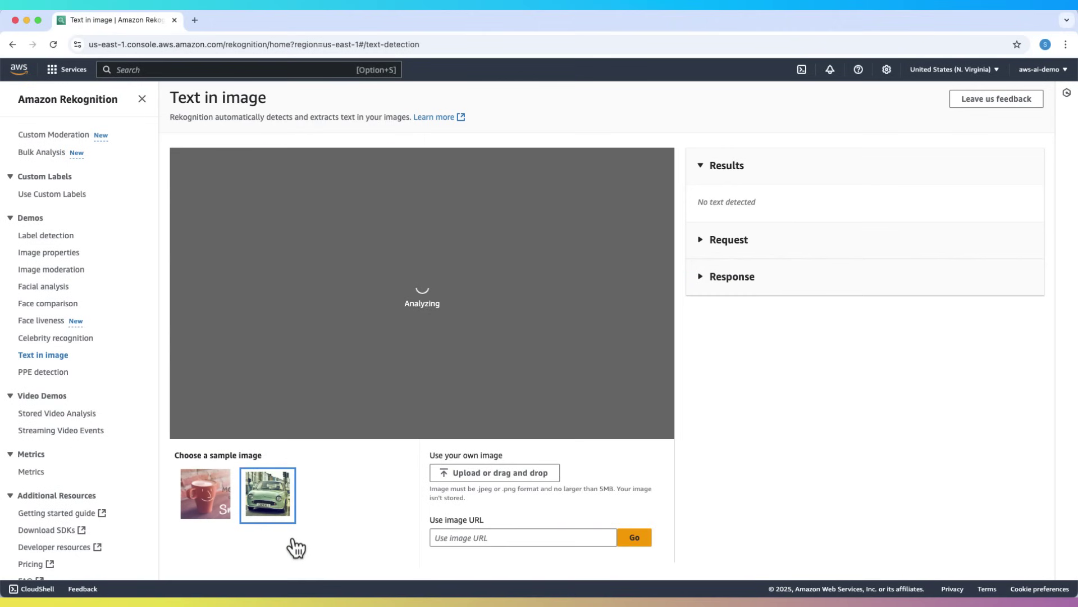
{"action": "left_click", "coordinate": [221, 546]}
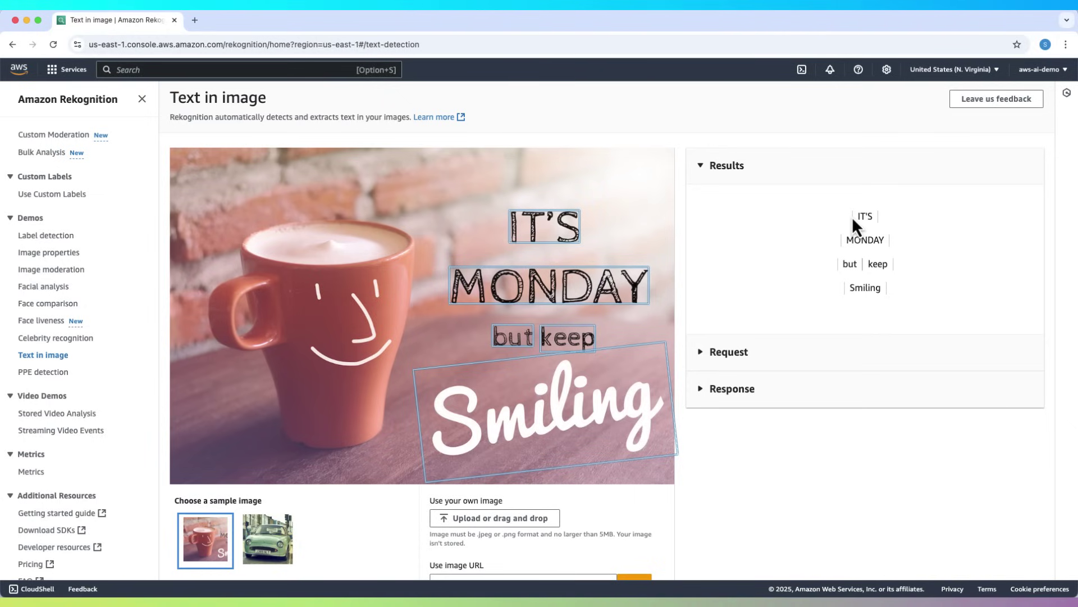
{"action": "left_click_drag", "start_coordinate": [853, 216], "coordinate": [889, 296]}
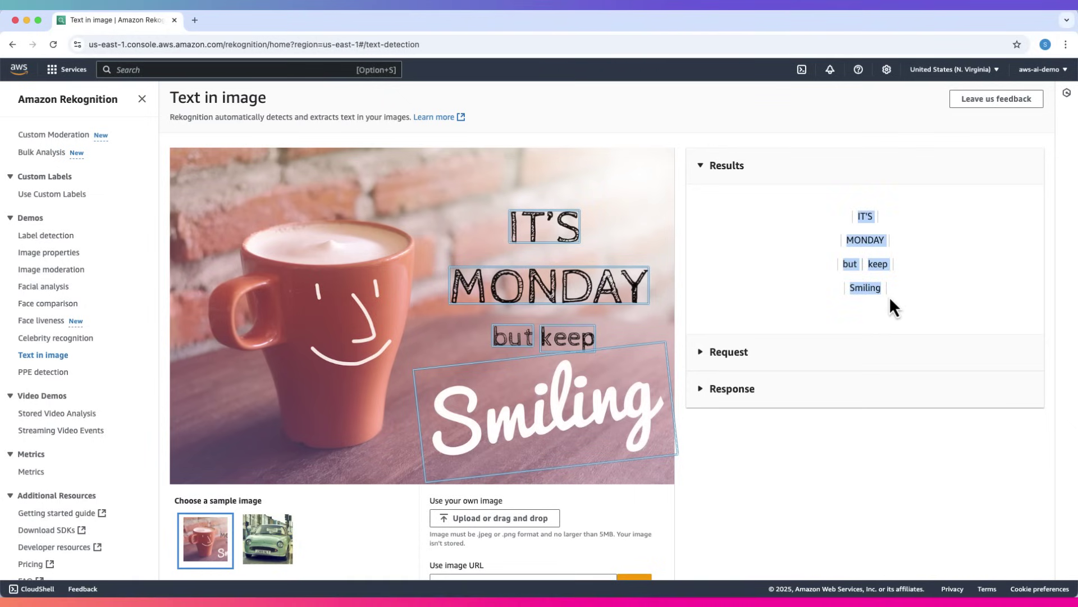
{"action": "left_click", "coordinate": [51, 375]}
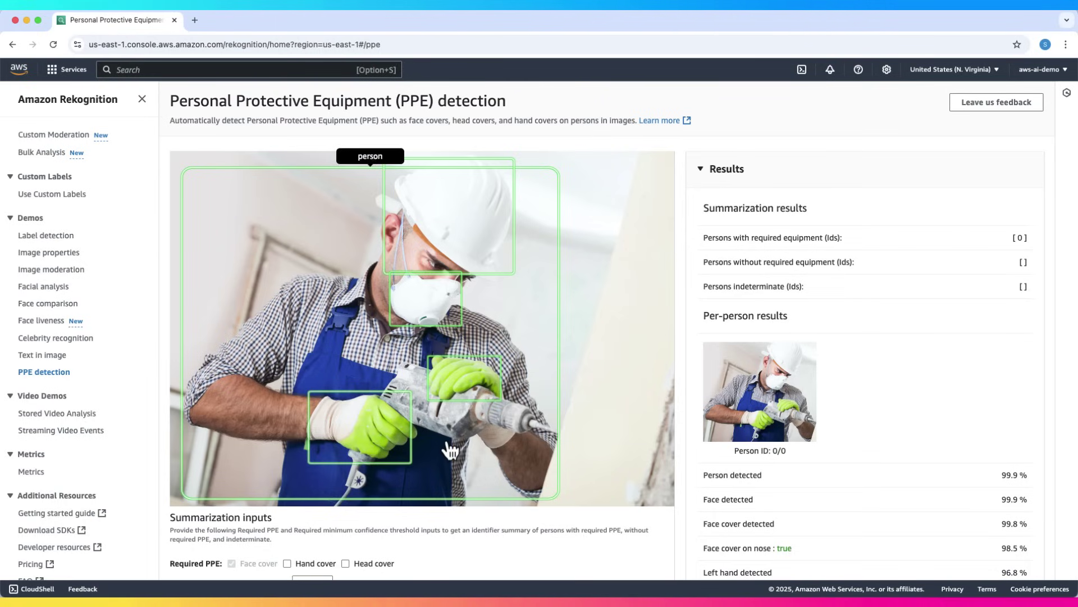
{"action": "scroll", "coordinate": [446, 442], "scroll_direction": "down", "scroll_amount": 3}
{"action": "scroll", "coordinate": [445, 442], "scroll_direction": "down", "scroll_amount": 2}
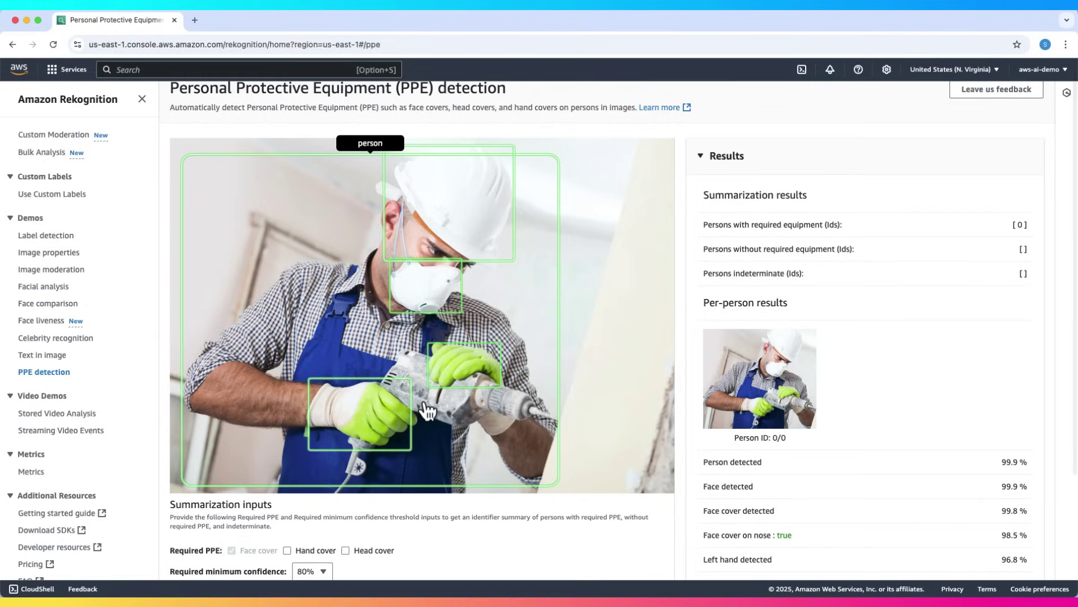
{"action": "scroll", "coordinate": [294, 544], "scroll_direction": "down", "scroll_amount": 3}
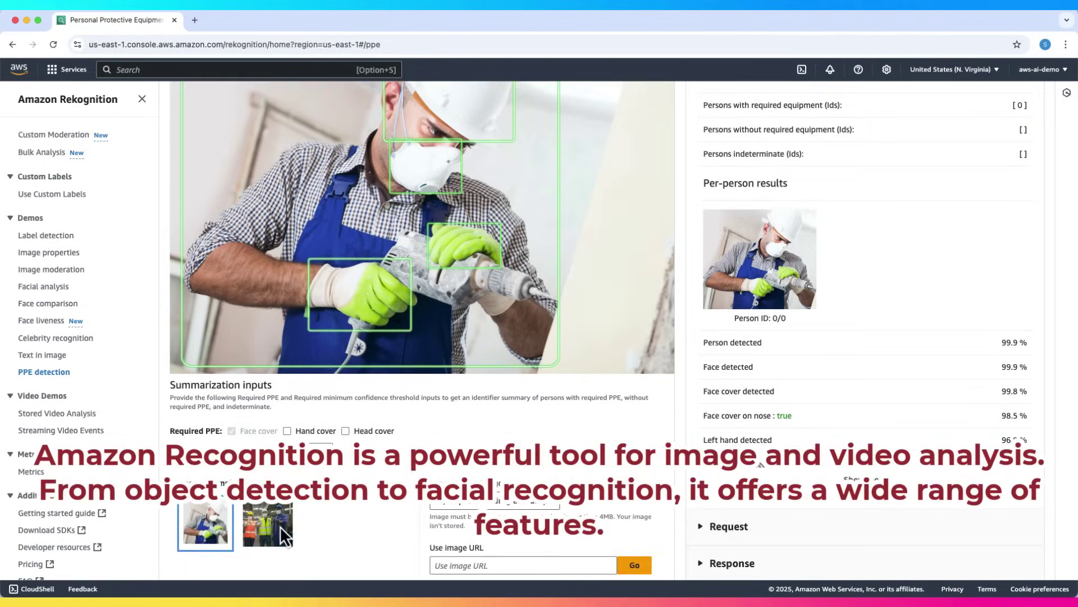
- Analyse the group of workers sample for PPE, then revisit label detection and image properties
{"action": "left_click", "coordinate": [279, 526]}
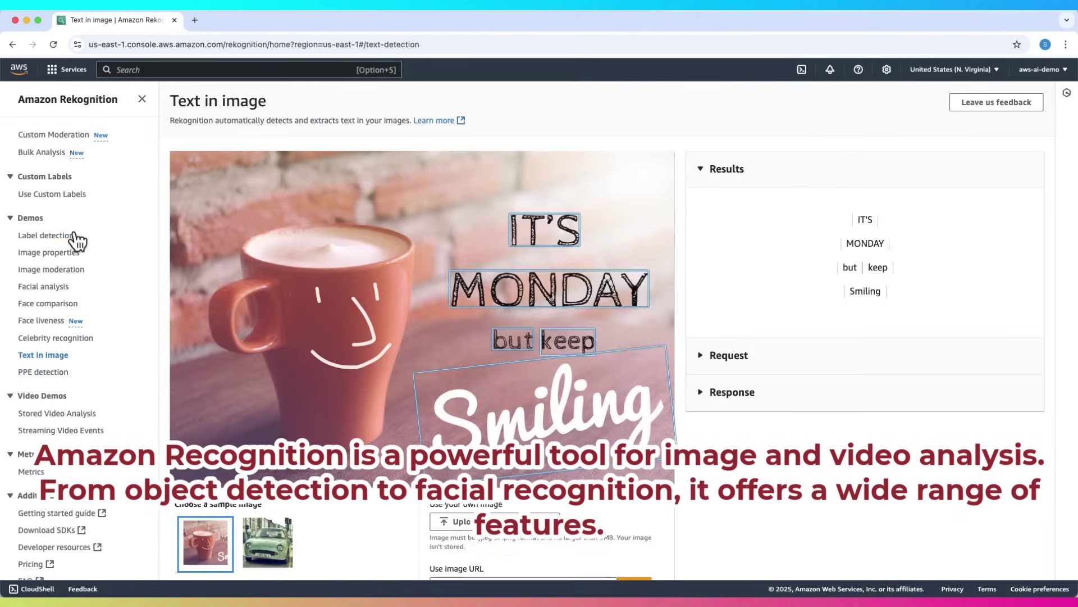
{"action": "left_click", "coordinate": [71, 238]}
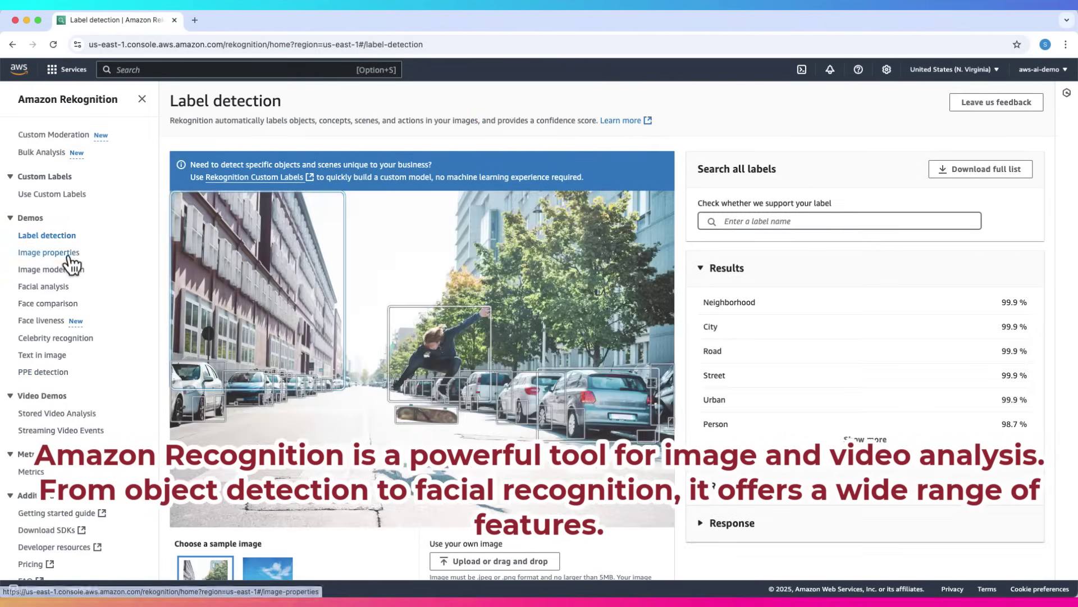
{"action": "left_click", "coordinate": [71, 255]}
- Revisit image moderation, facial analysis and face comparison, ending on the face liveness demo
{"action": "left_click", "coordinate": [71, 272]}
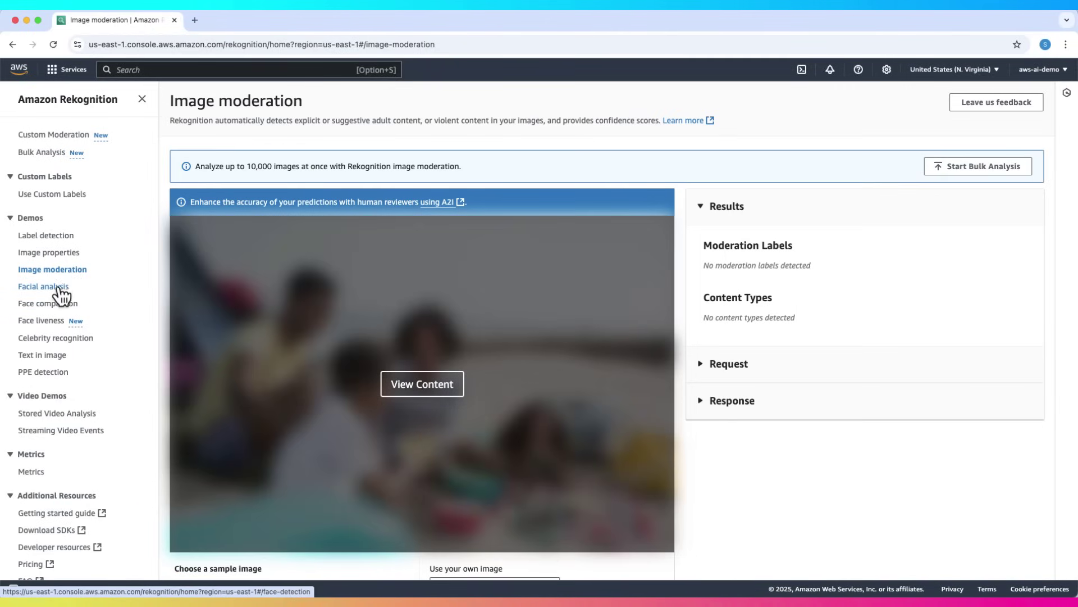
{"action": "left_click", "coordinate": [47, 288]}
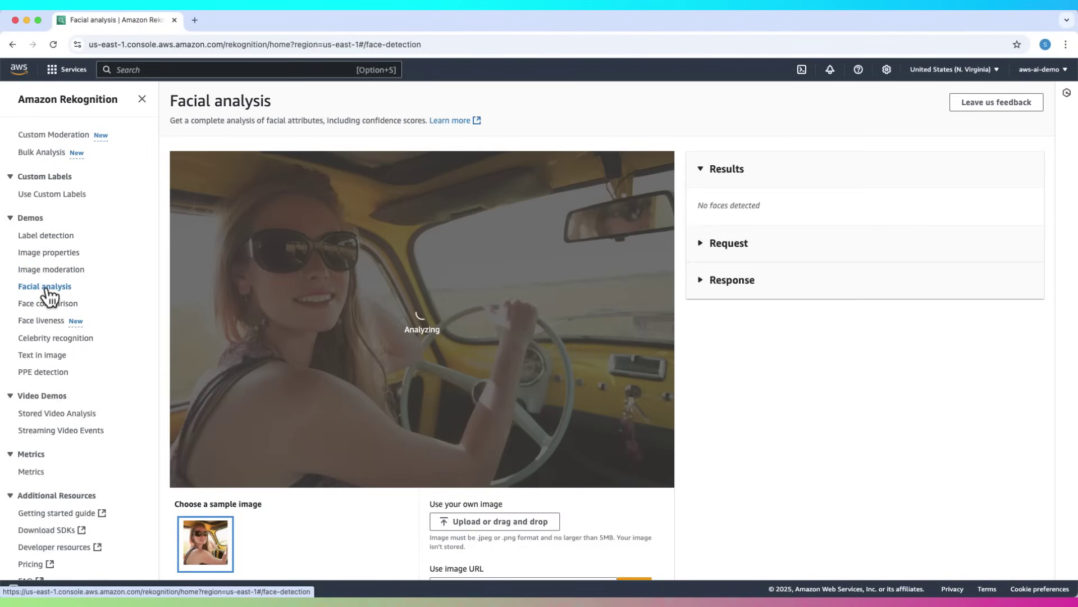
{"action": "left_click", "coordinate": [49, 305]}
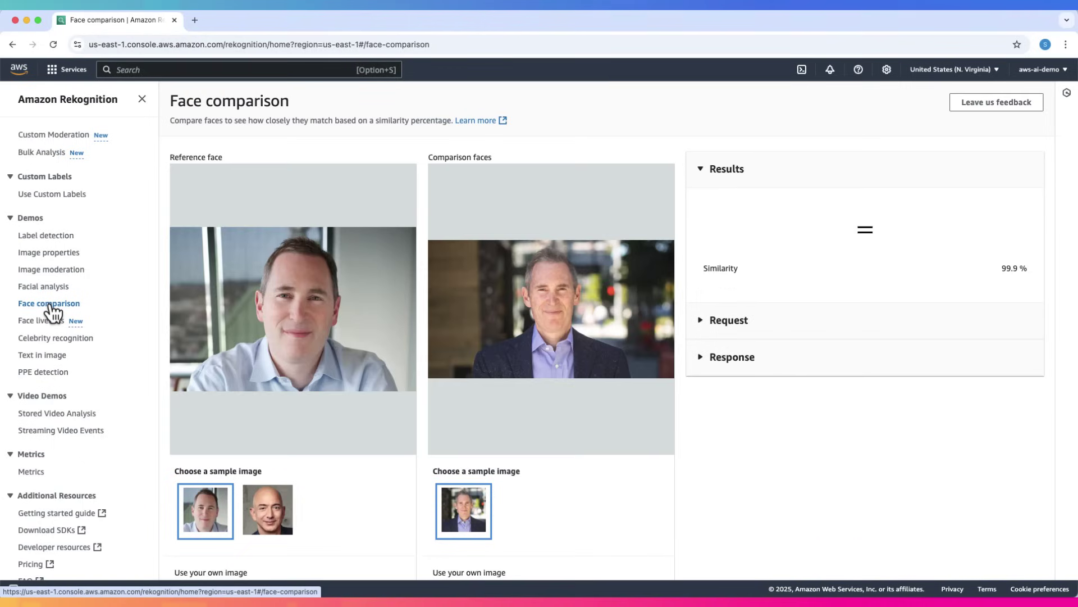
{"action": "left_click", "coordinate": [52, 324]}
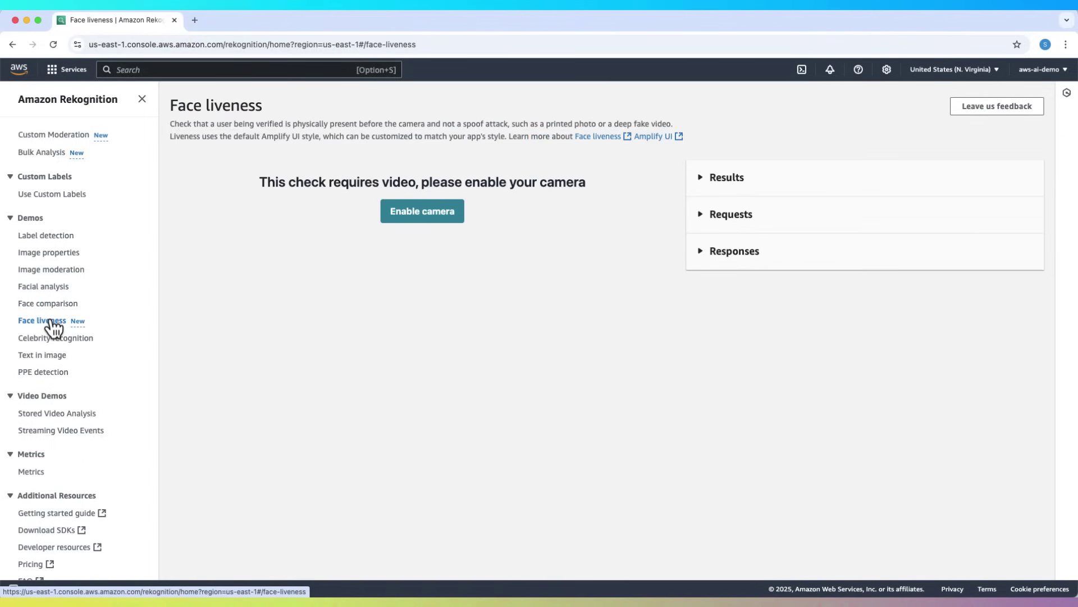